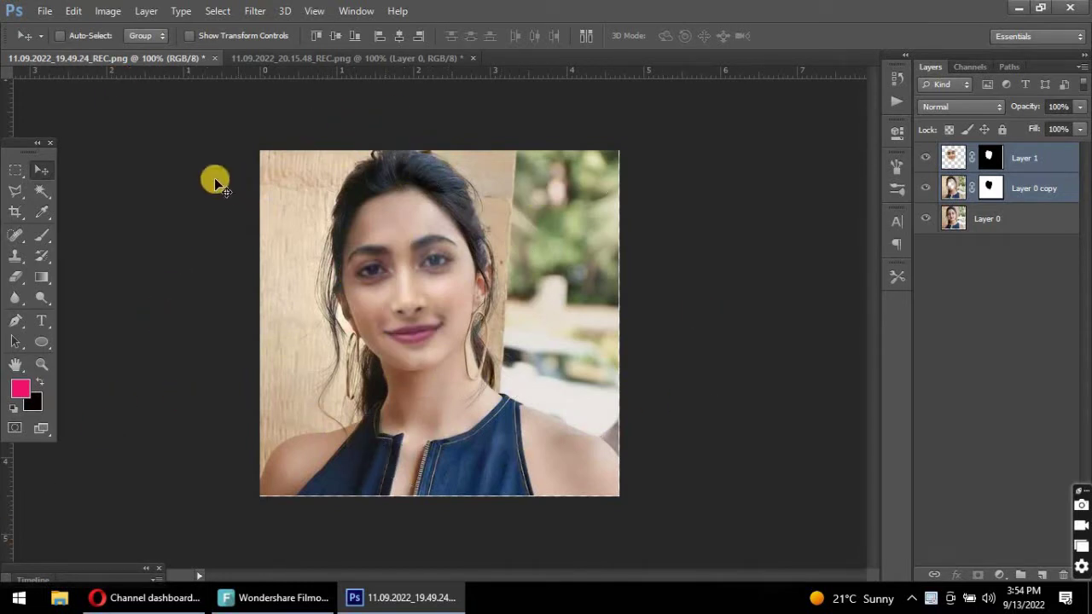
Compare the finished swap with the second photo by toggling Layer 1 and Layer 0 copy visibility.
click(327, 60)
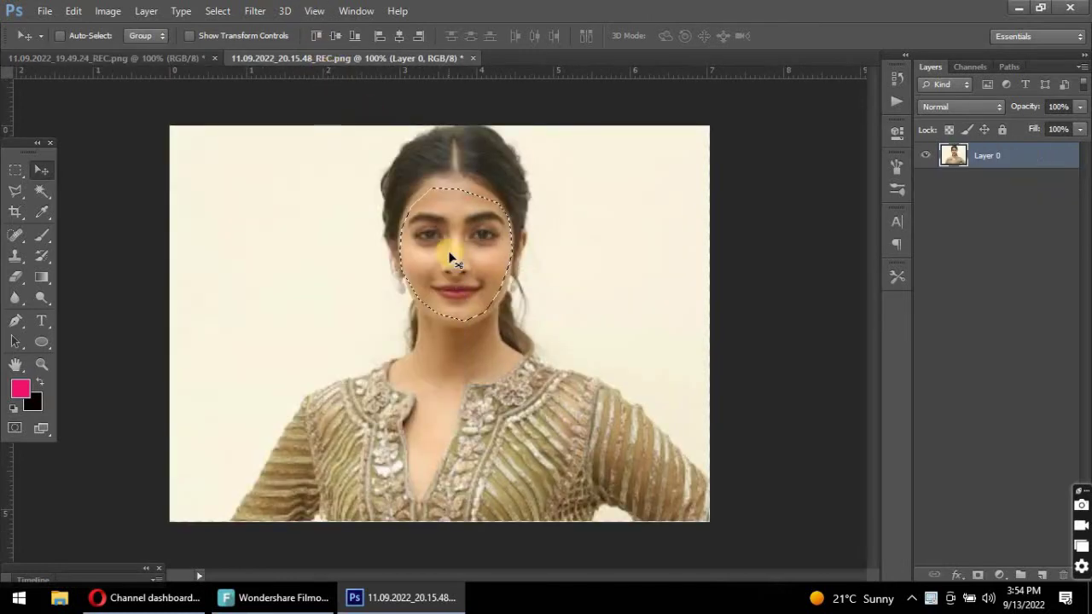
click(171, 59)
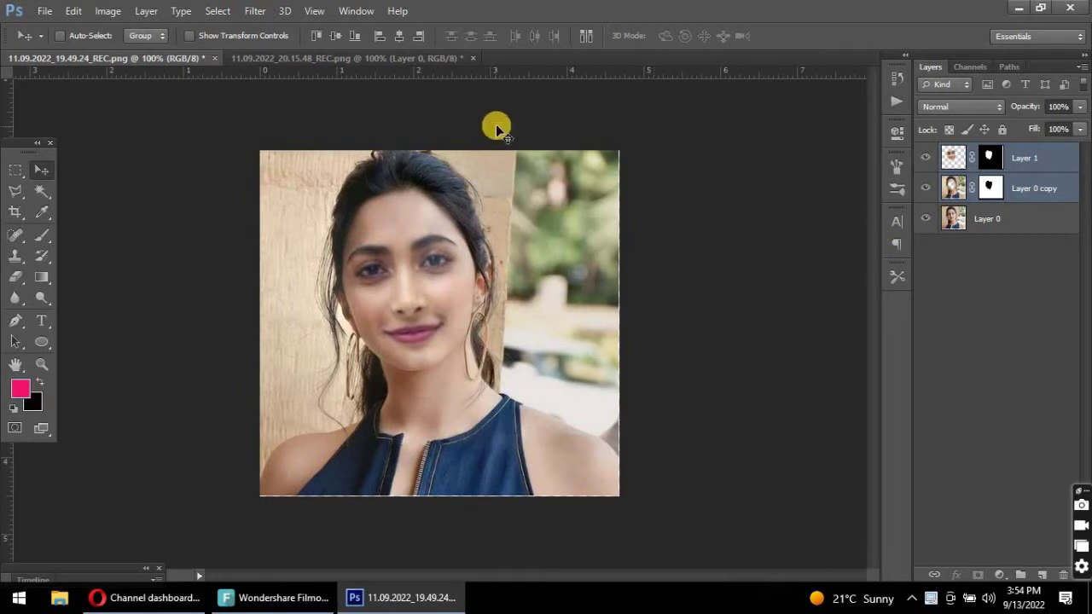
drag(930, 162, 930, 189)
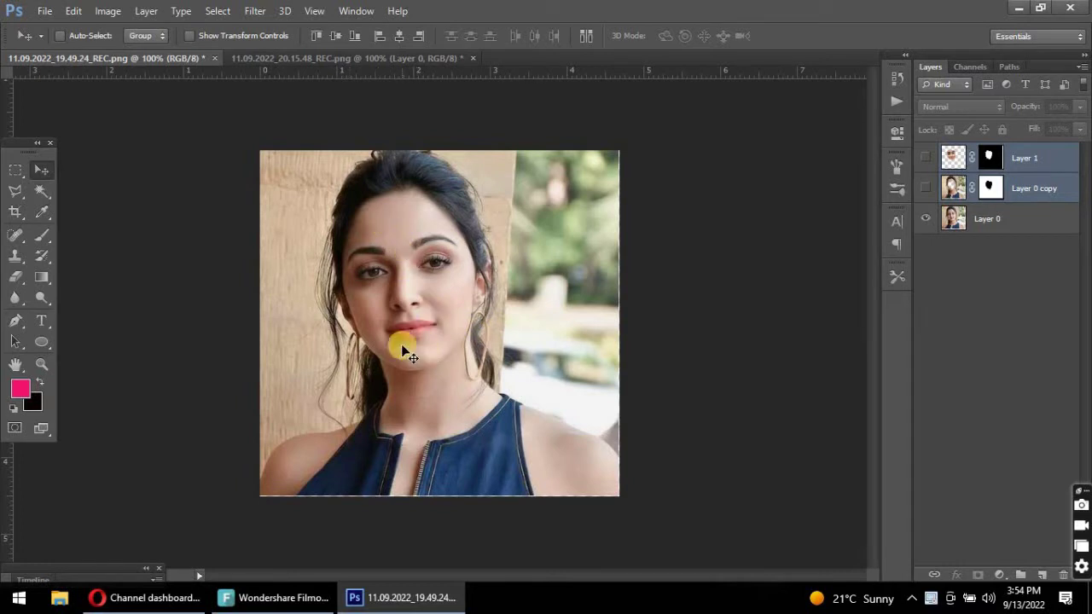
click(928, 159)
click(927, 189)
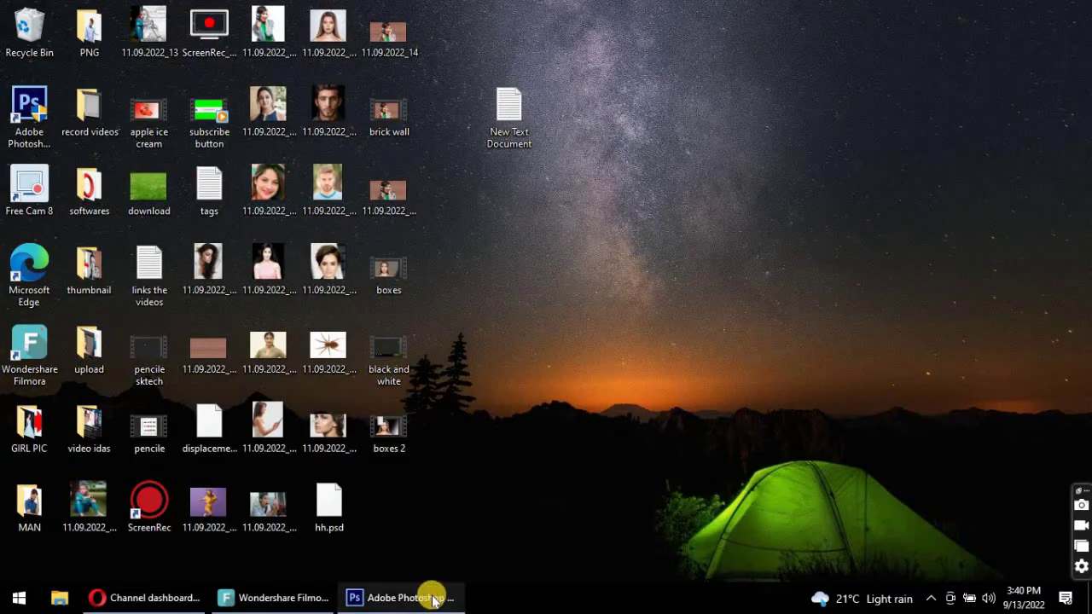
Restore Photoshop and open the photo 11.09.2022_19.49.24_REC.
click(432, 600)
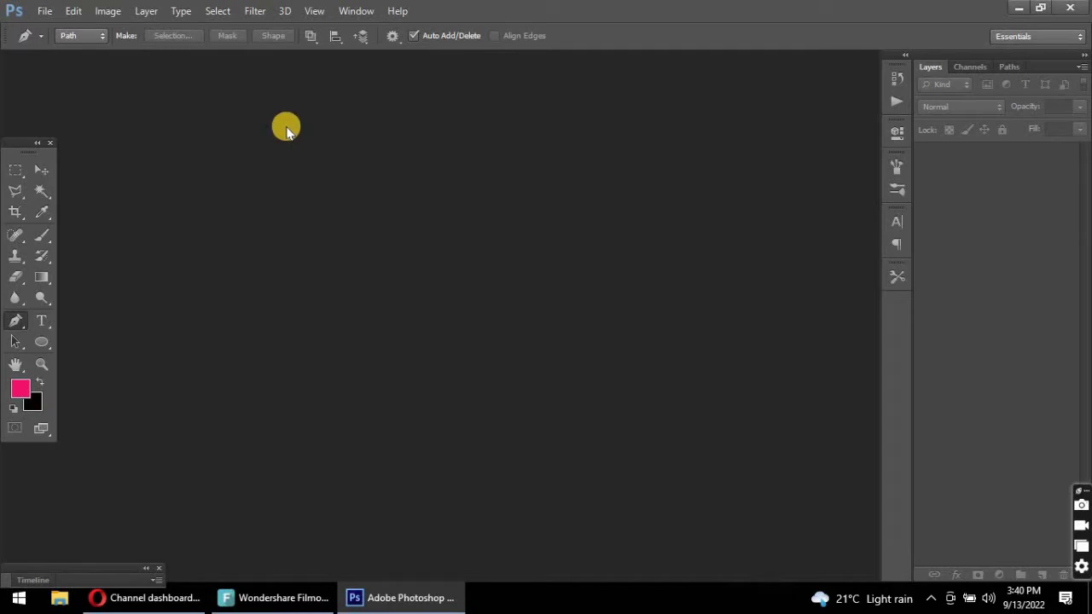
click(43, 11)
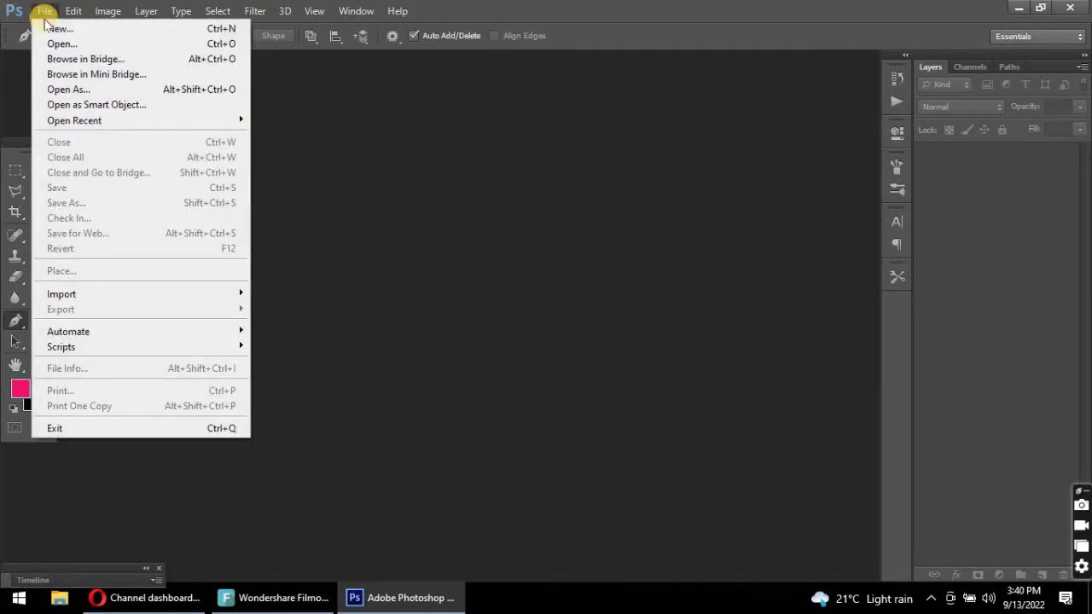
click(58, 44)
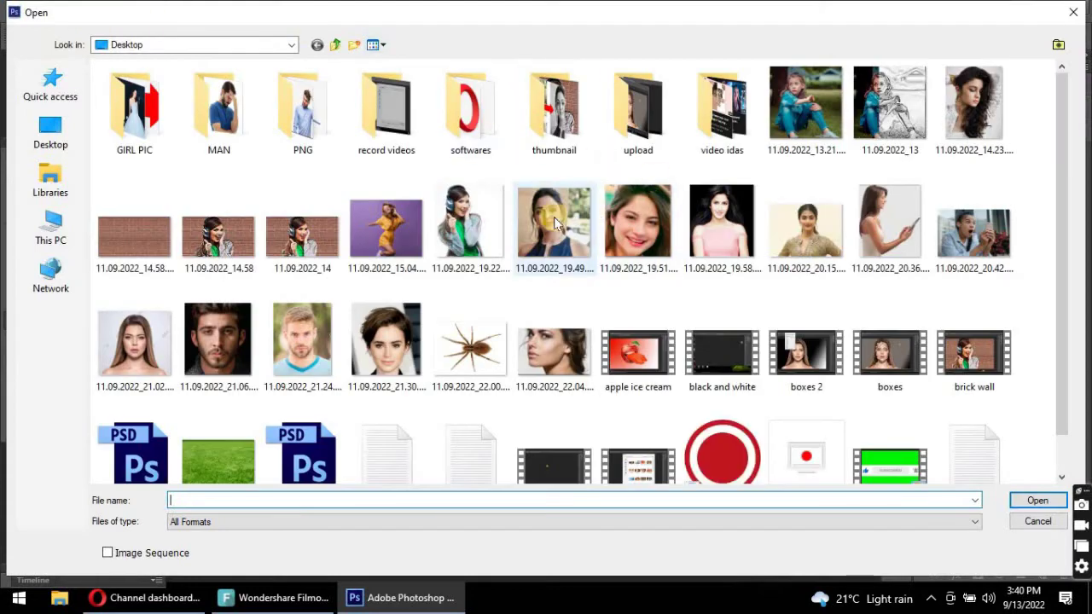
click(546, 218)
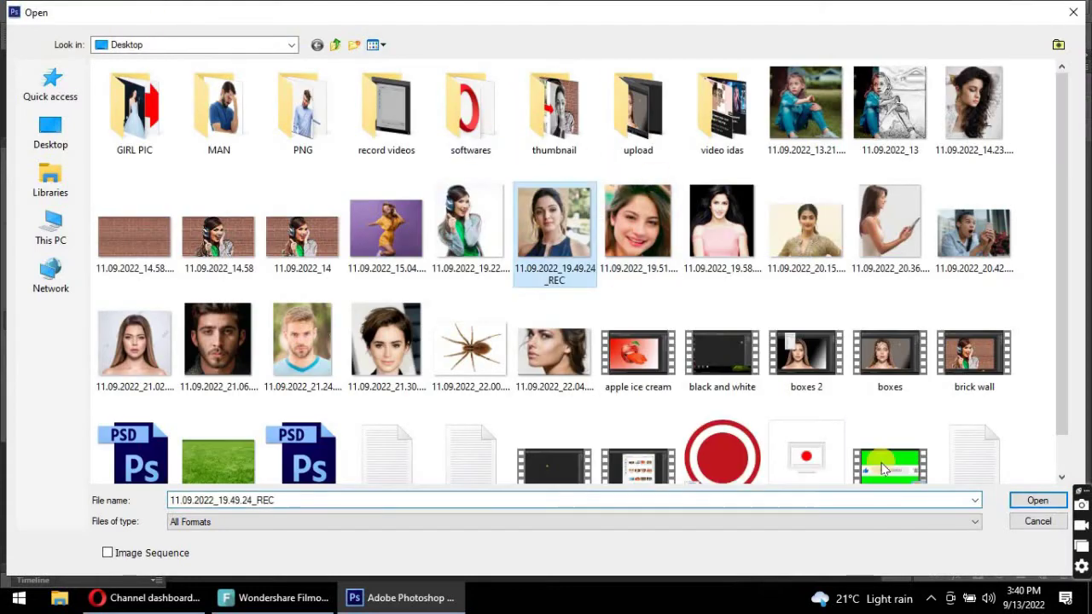
click(1039, 502)
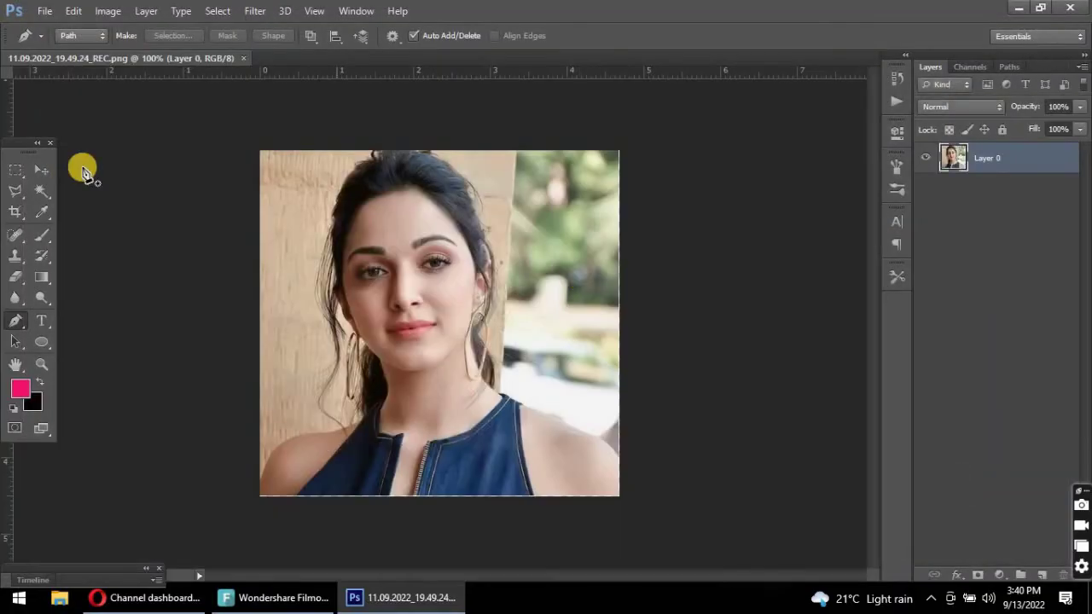
Open 11.09.2022_20.15.48_REC with Ctrl+O and bring the second woman's photo to the front.
click(45, 11)
click(44, 11)
key(ctrl+o)
click(807, 231)
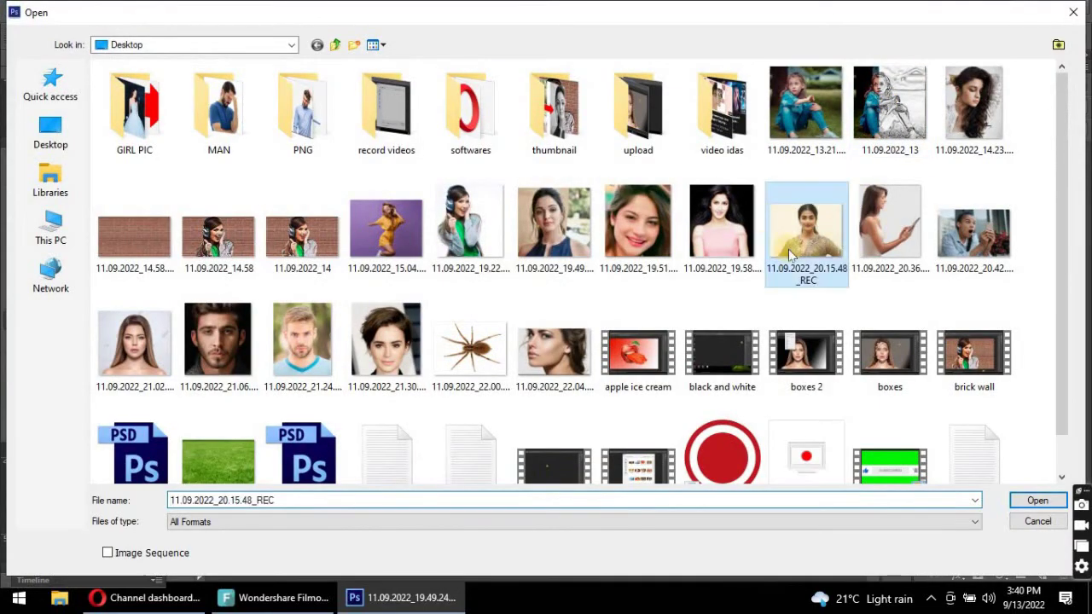
click(1038, 501)
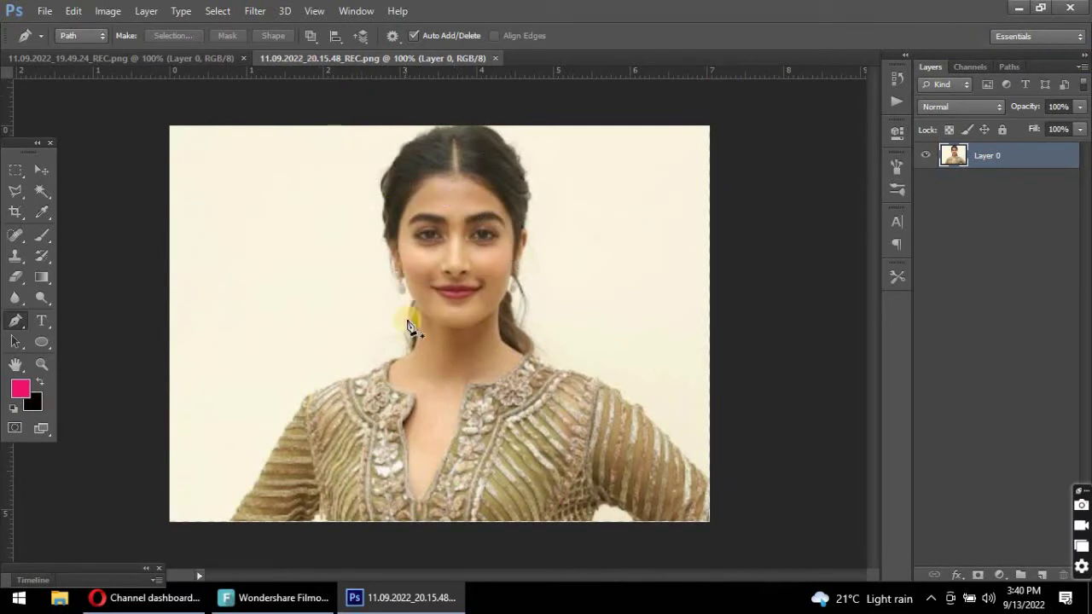
click(155, 59)
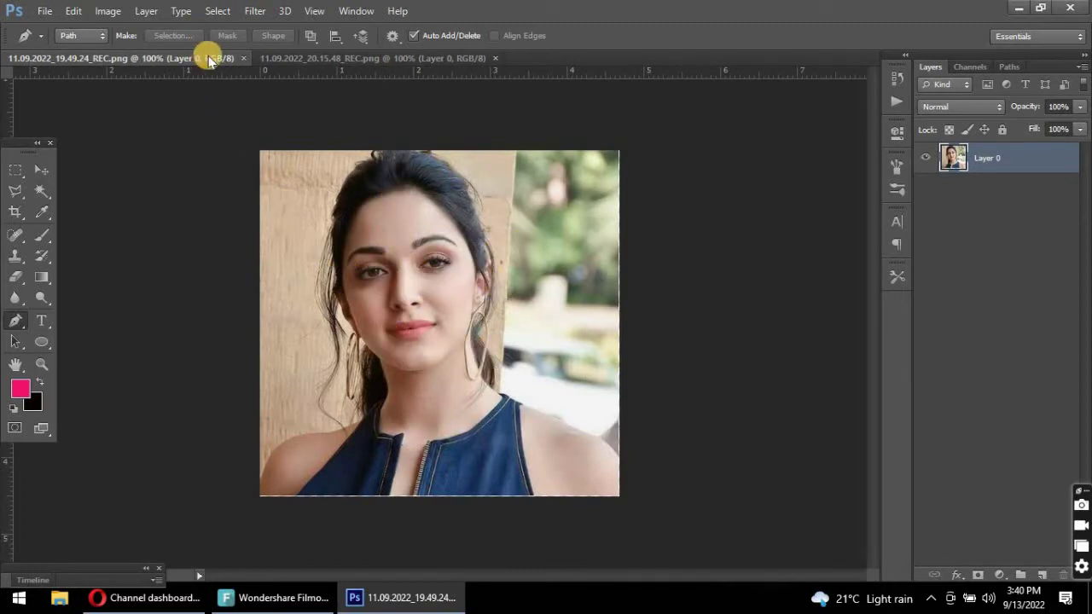
click(313, 60)
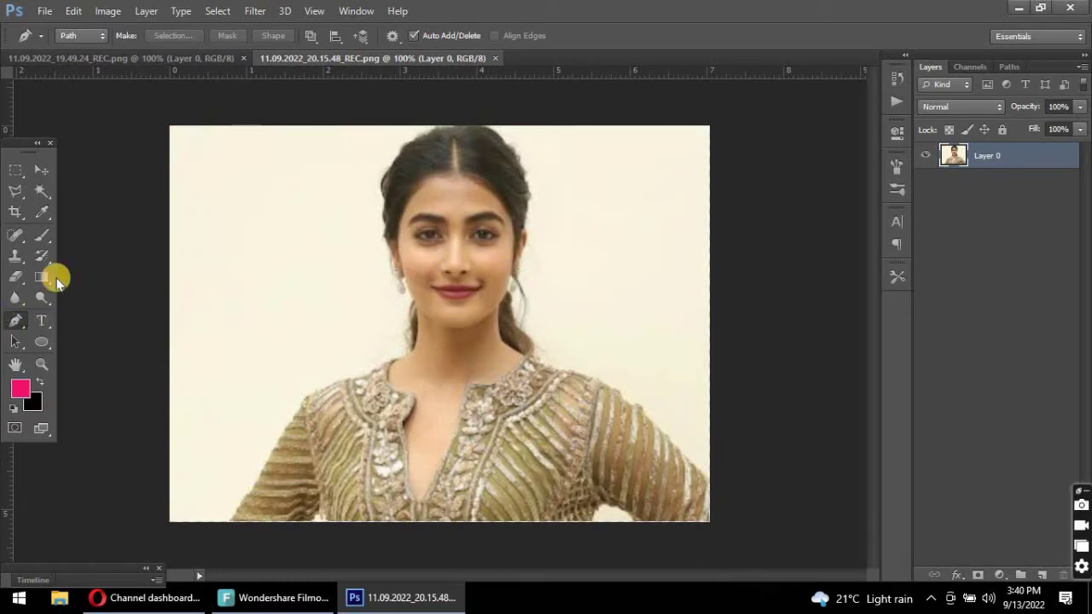
Trace a Pen path along the forehead hairline to the right temple.
click(429, 194)
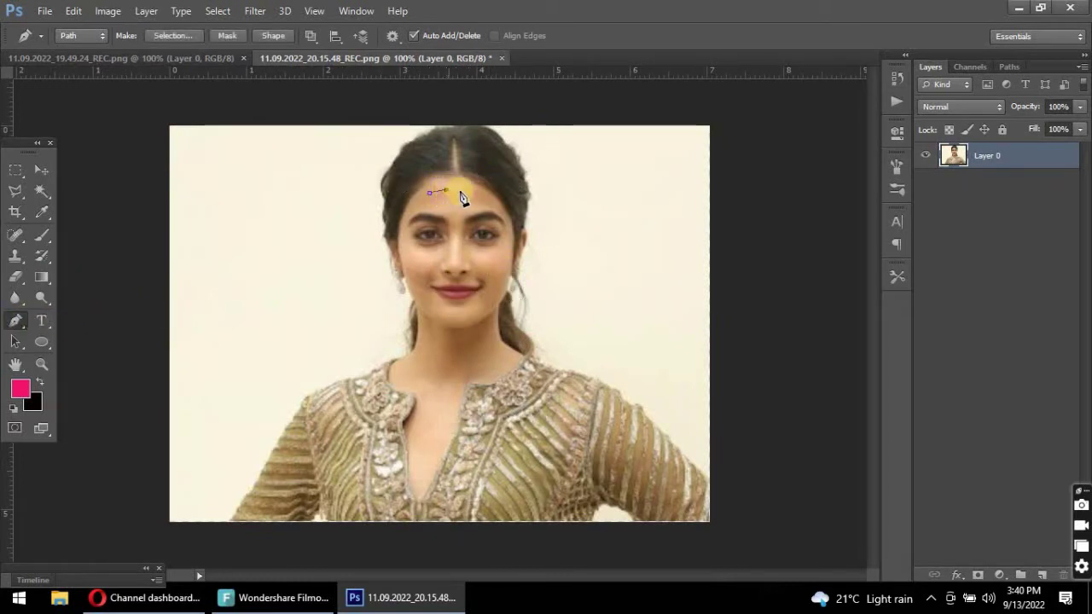
click(464, 181)
click(432, 188)
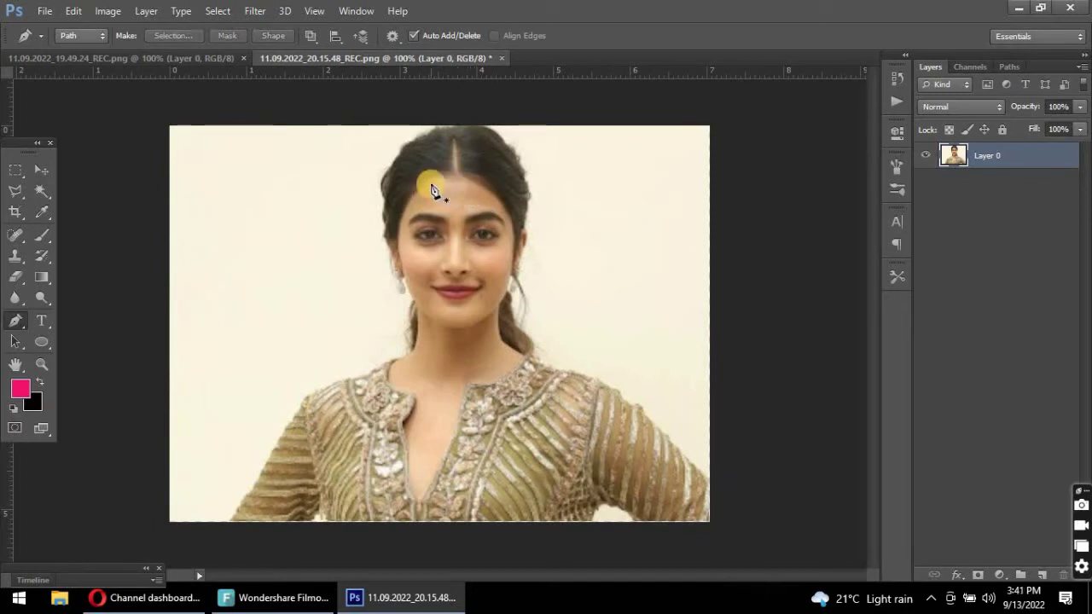
click(458, 188)
click(480, 197)
click(499, 203)
click(509, 219)
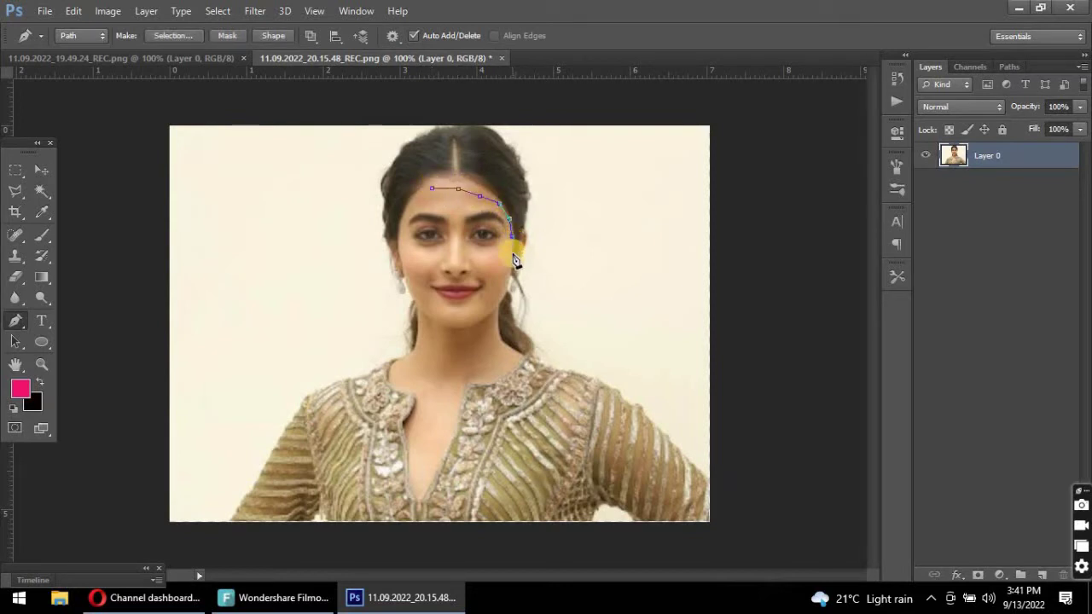
Continue the path down the right cheek, along the jawline and up the left cheek, closing it around the face.
click(500, 291)
click(484, 312)
click(463, 322)
click(436, 314)
click(420, 301)
click(401, 271)
click(402, 229)
click(412, 207)
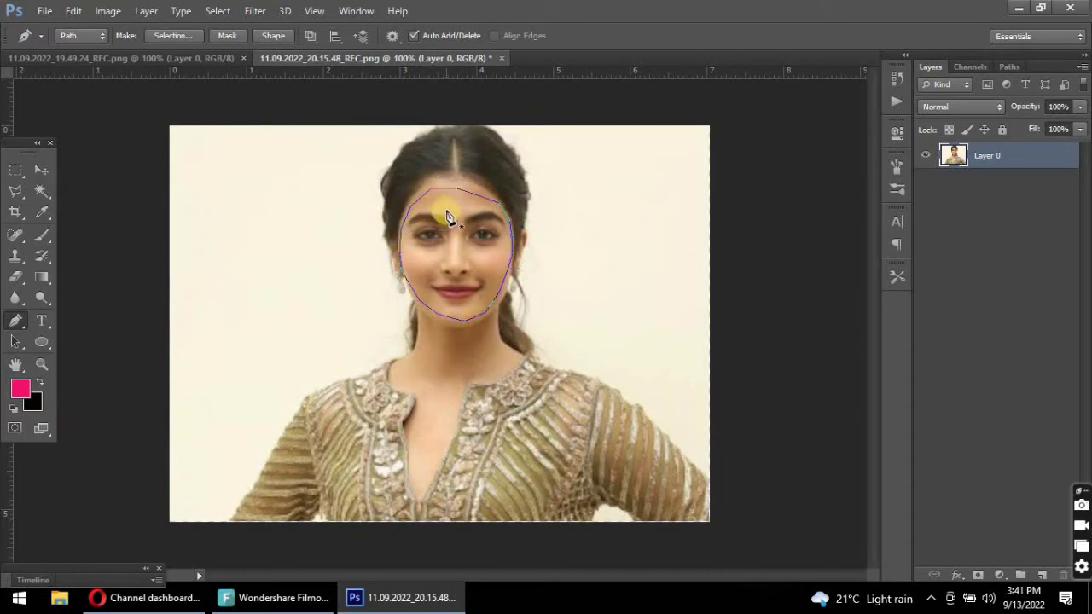
Turn the face path into a selection with a 1-pixel feather radius.
right_click(447, 214)
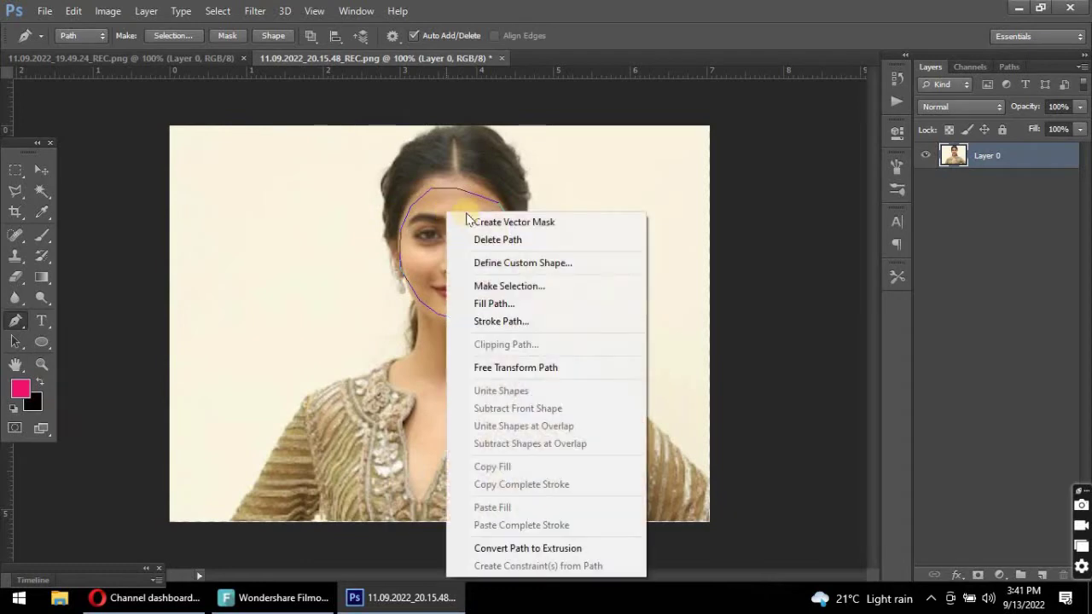
click(533, 286)
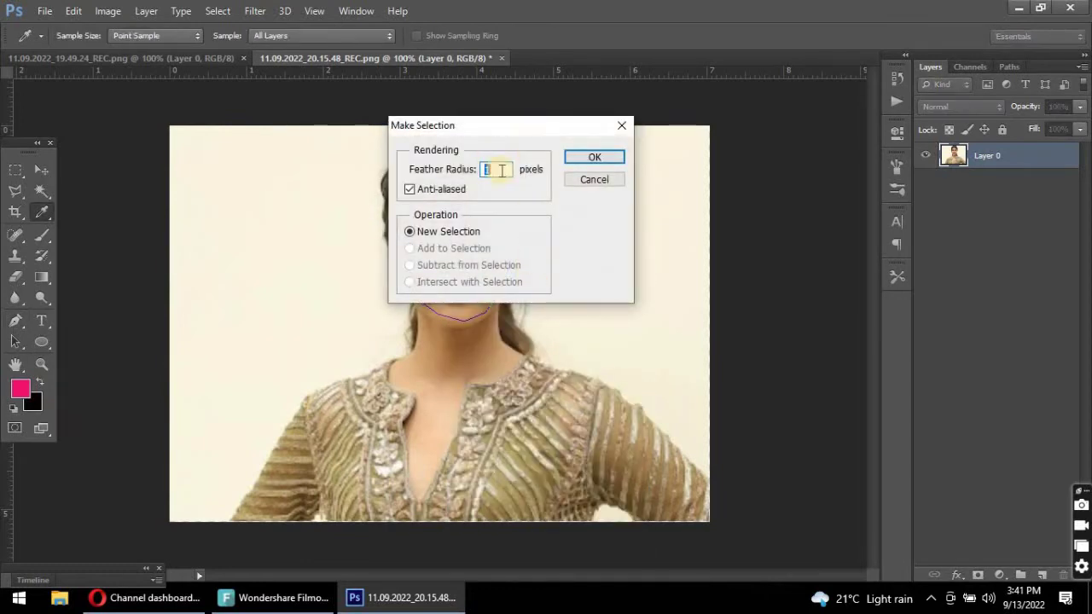
click(594, 157)
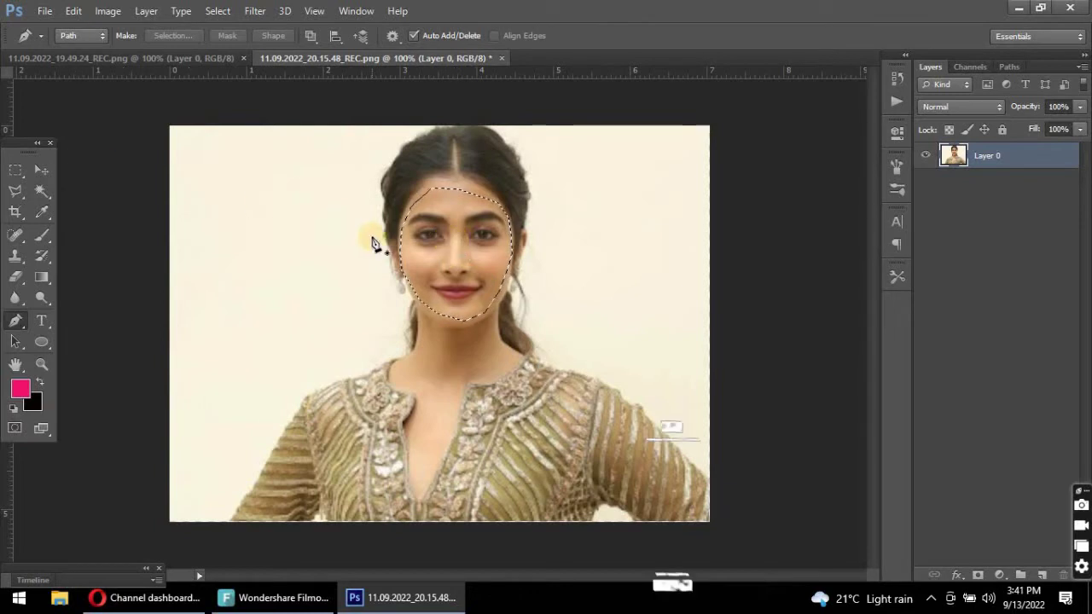
key(v)
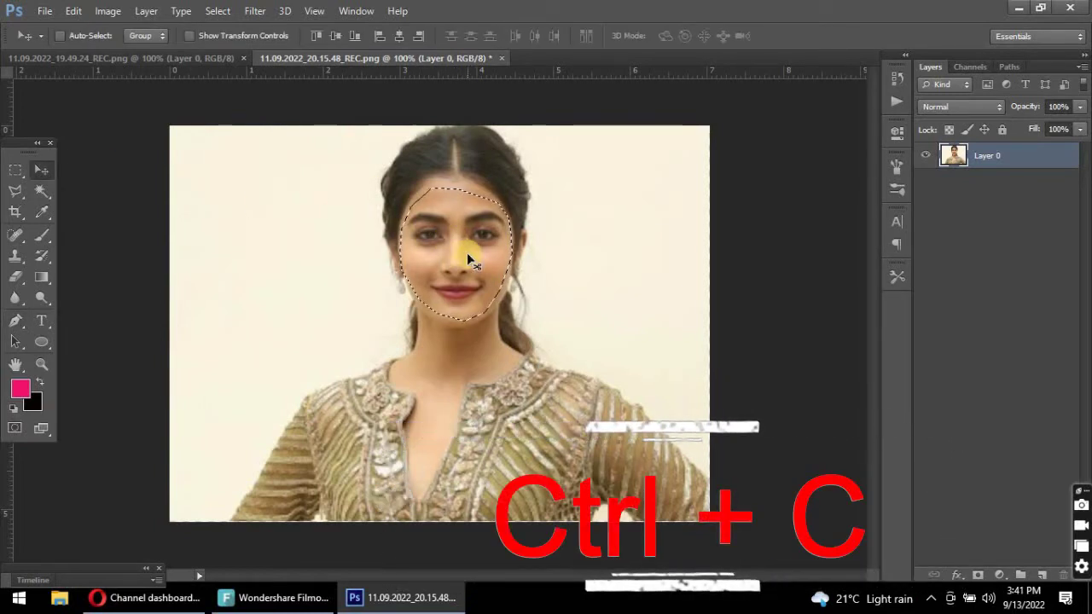
Paste the face into 11.09.2022_19.49.24_REC as Layer 1 and drag it over her face.
click(183, 57)
key(ctrl+v)
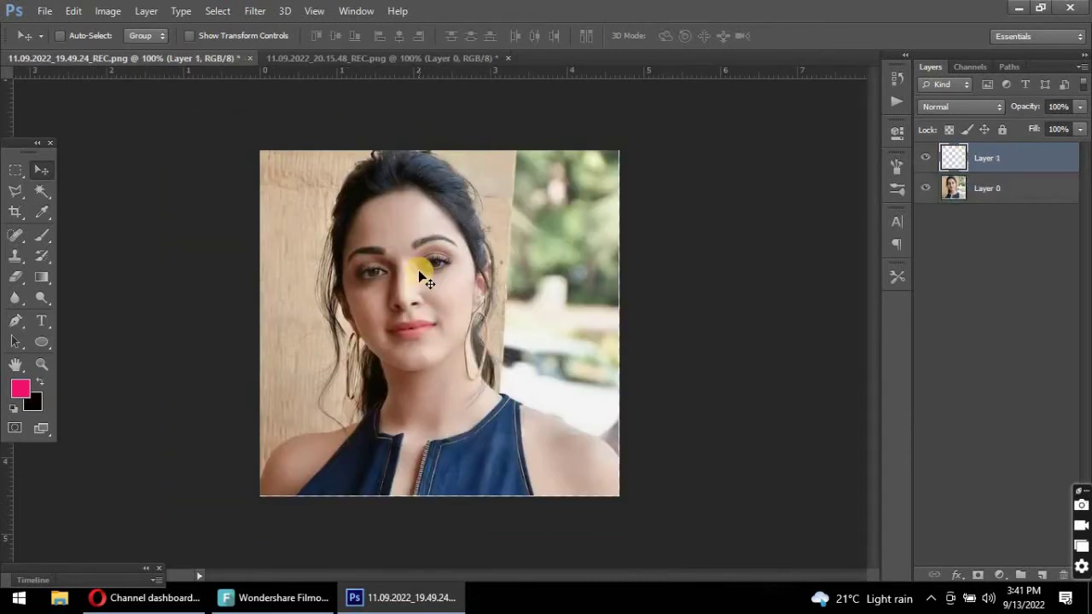
drag(458, 314, 428, 278)
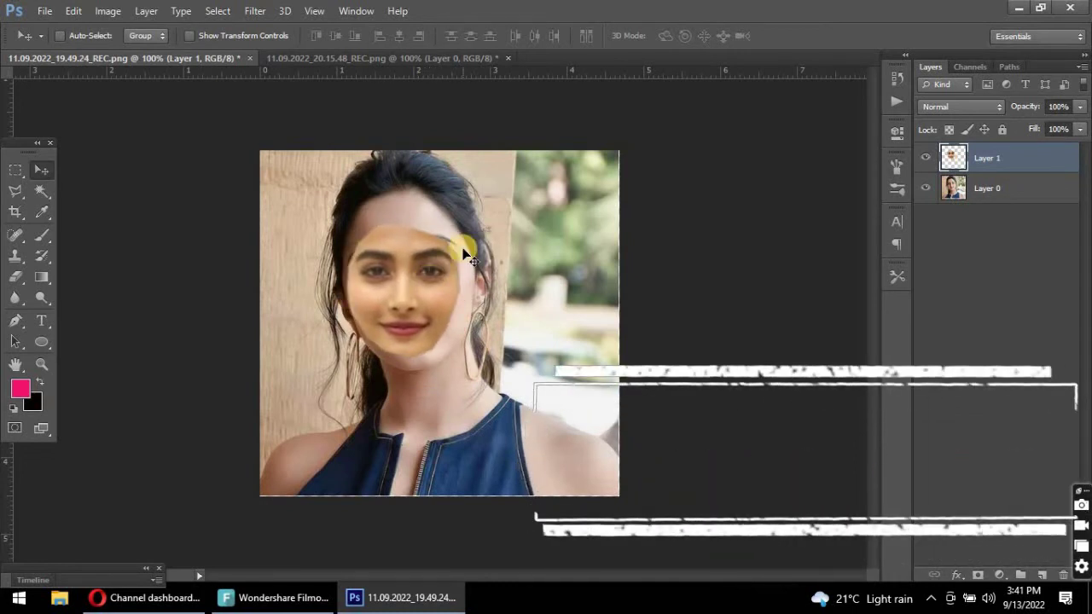
key(ctrl+t)
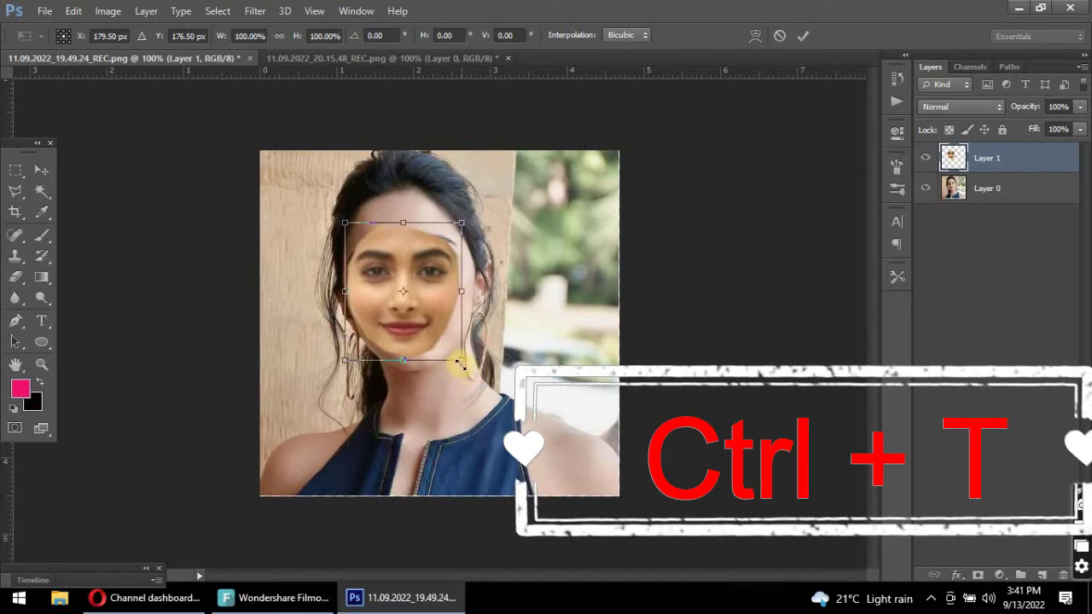
Scale the pasted face to about 121%, rotate it about 8.5°, and set its opacity to 46%.
drag(460, 360, 489, 360)
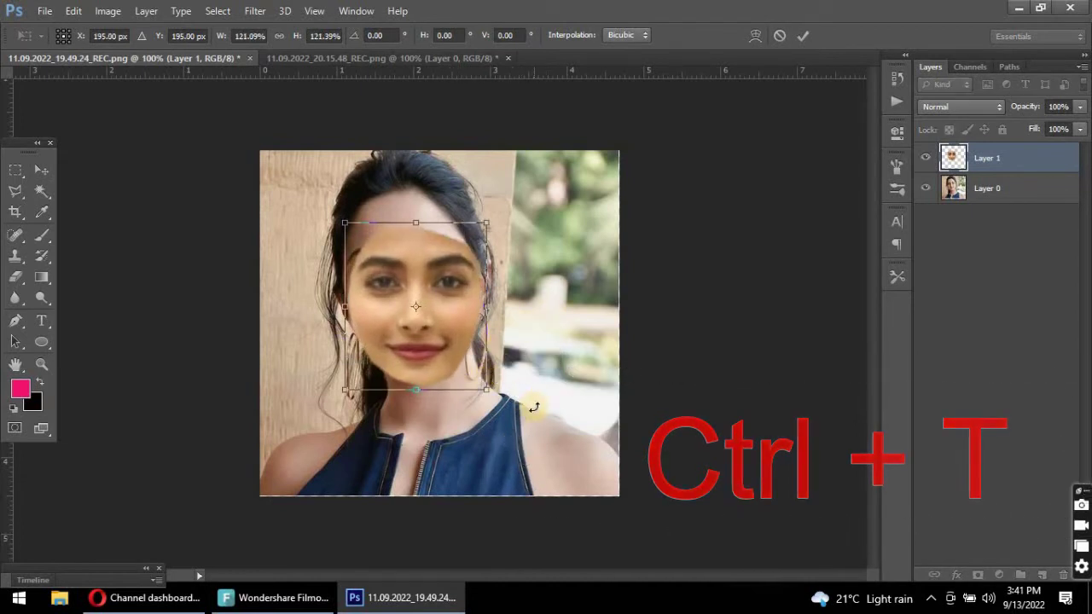
drag(532, 409, 524, 386)
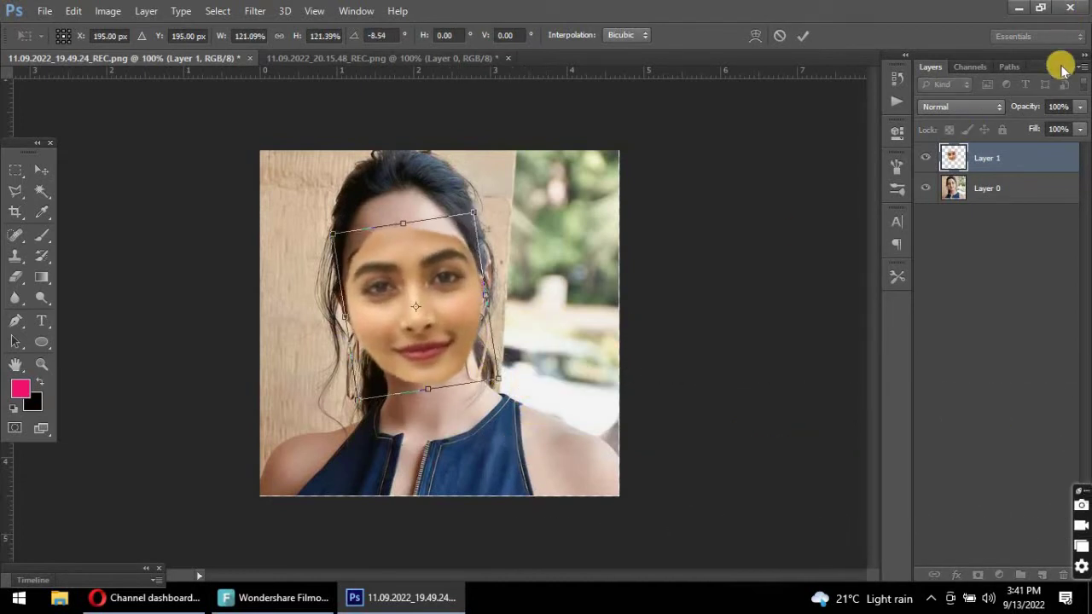
click(1081, 106)
click(1037, 124)
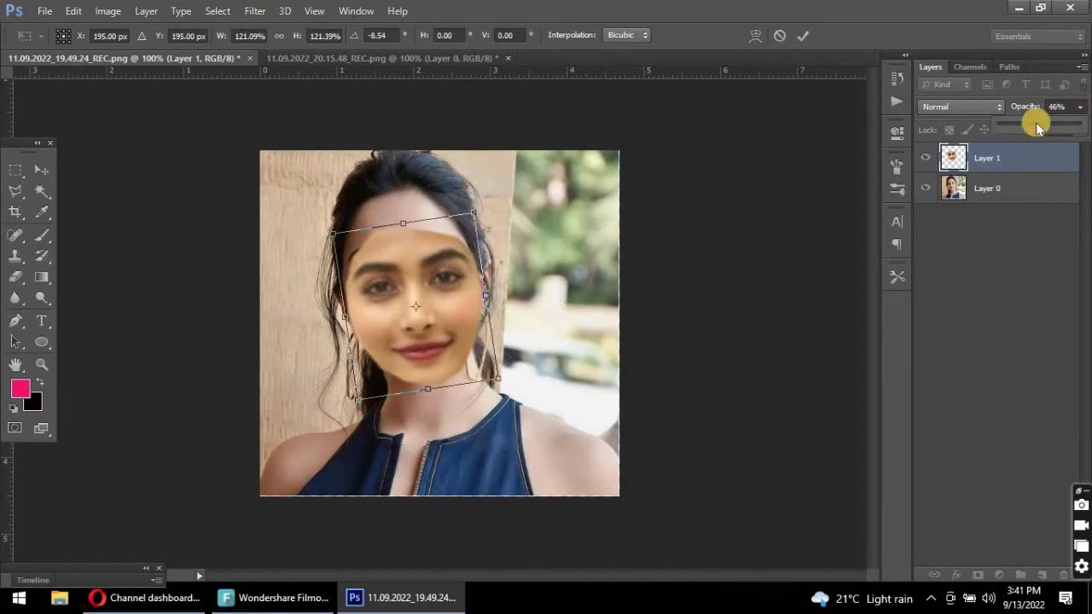
drag(392, 347, 392, 337)
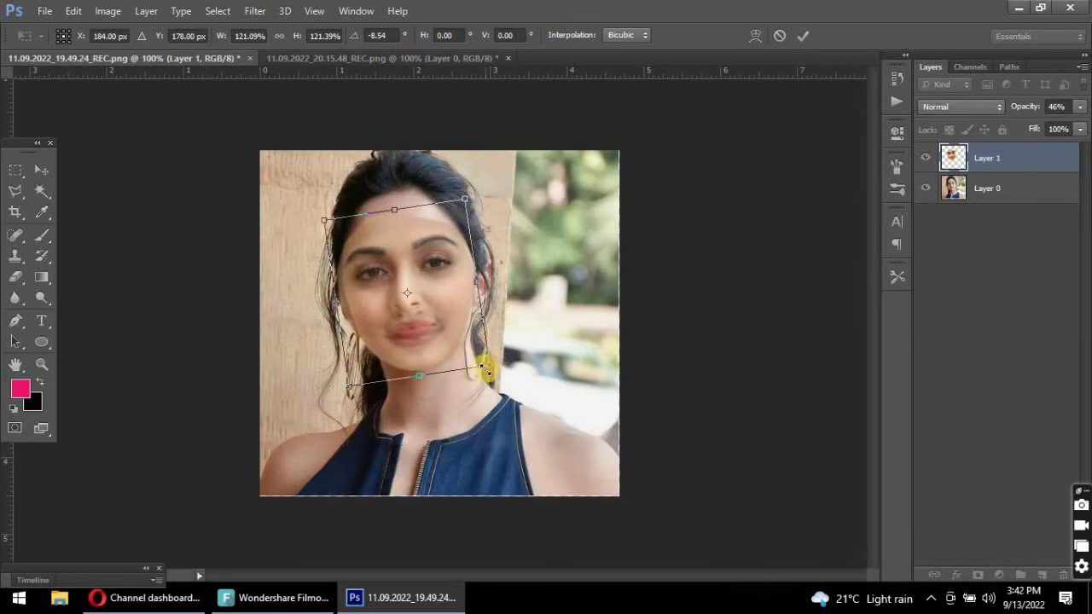
Fine-tune the face's size and position over her features, then commit the transform.
drag(485, 369, 495, 376)
drag(446, 337, 441, 326)
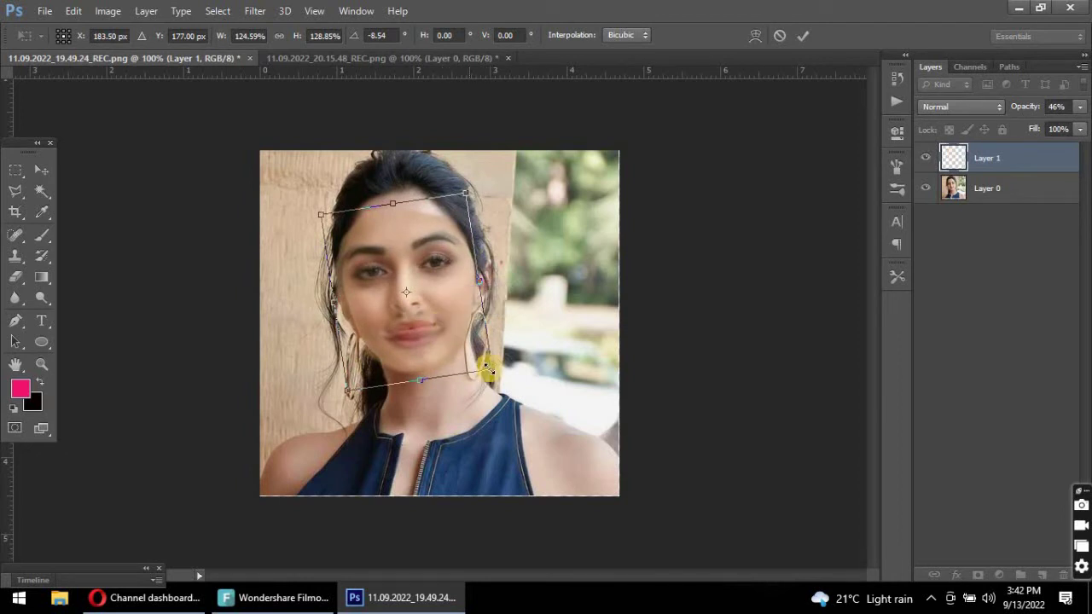
drag(483, 372, 477, 363)
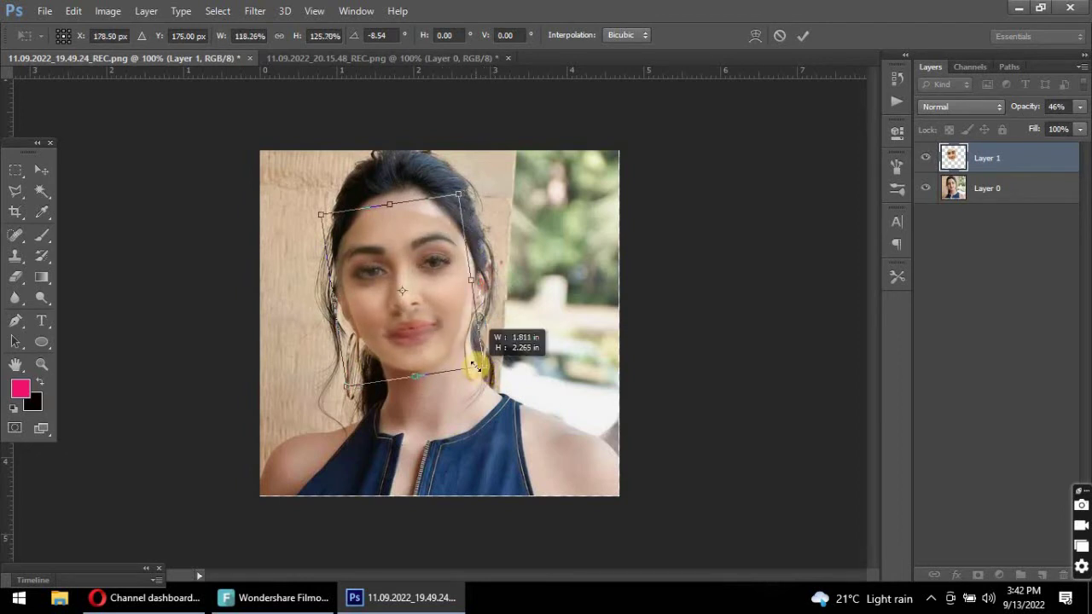
drag(421, 272, 427, 274)
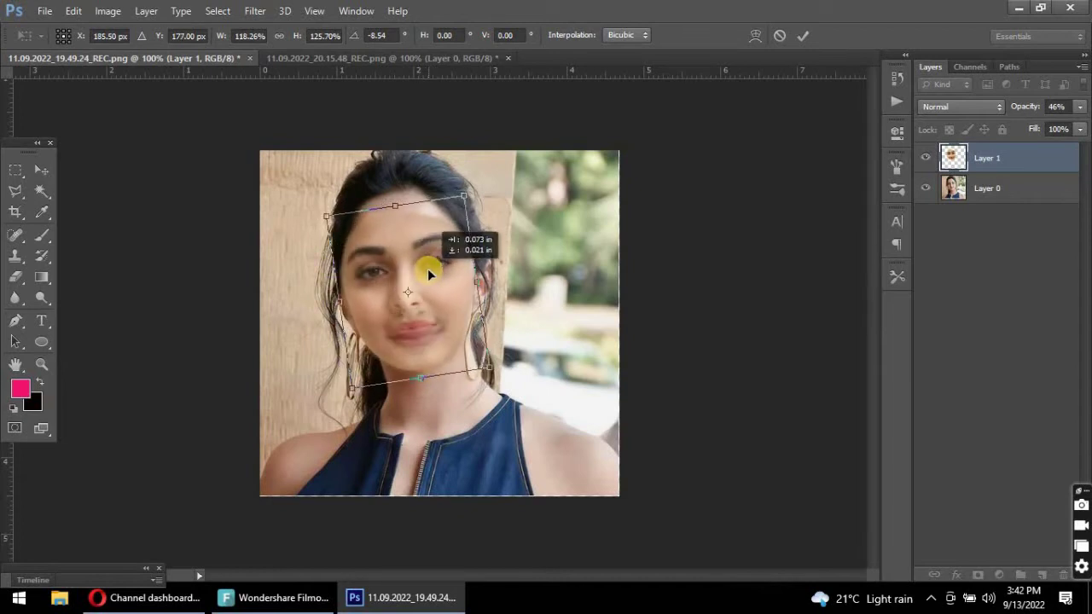
drag(427, 274, 426, 273)
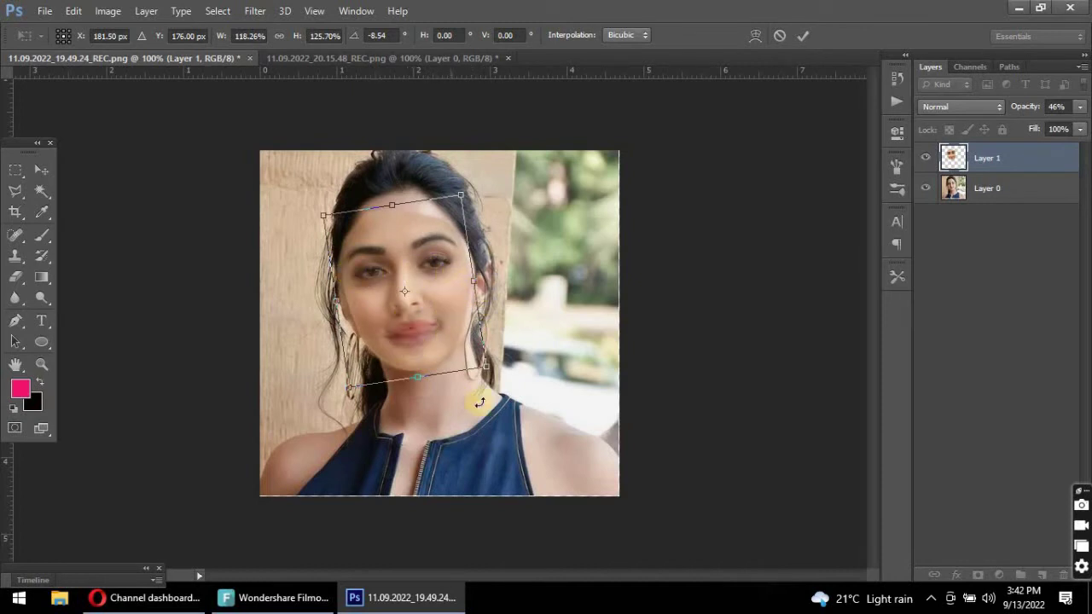
drag(485, 367, 485, 361)
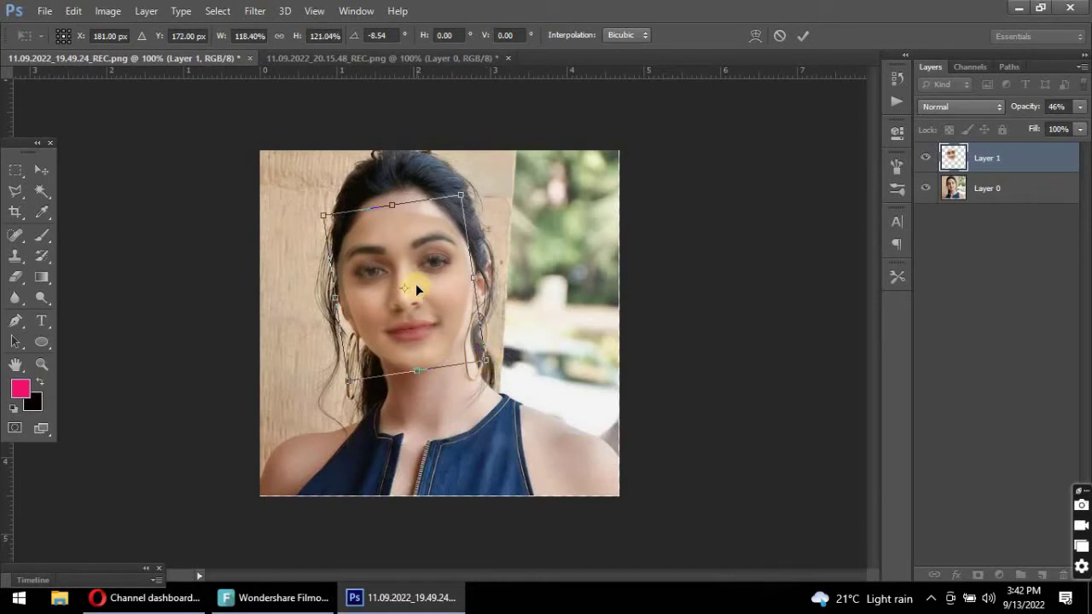
drag(417, 286, 418, 290)
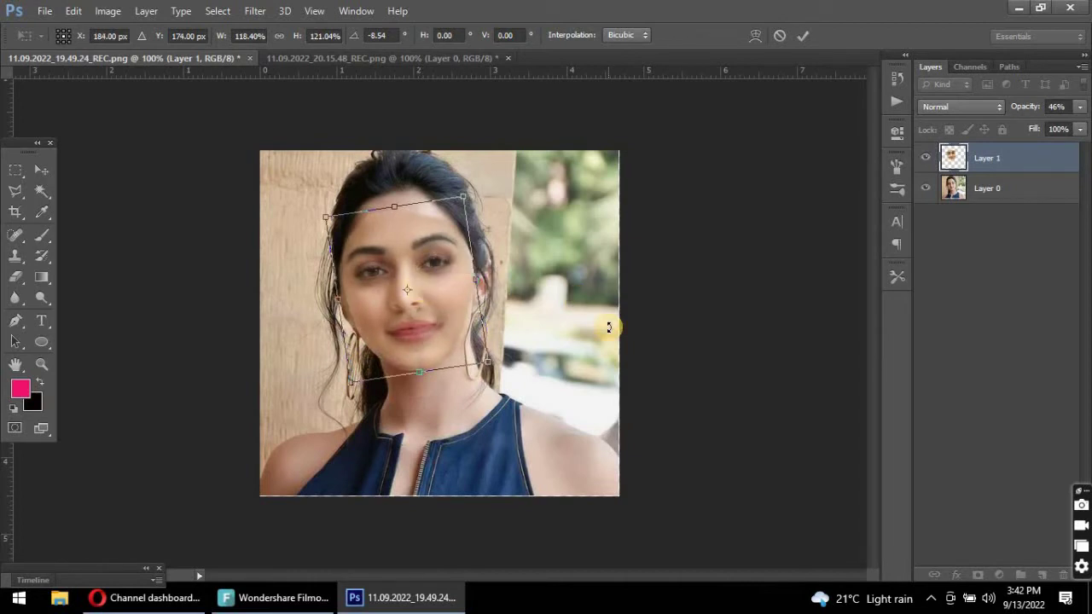
key(Return)
Set Layer 1 back to 100% opacity and duplicate Layer 0 as Layer 0 copy.
click(1077, 107)
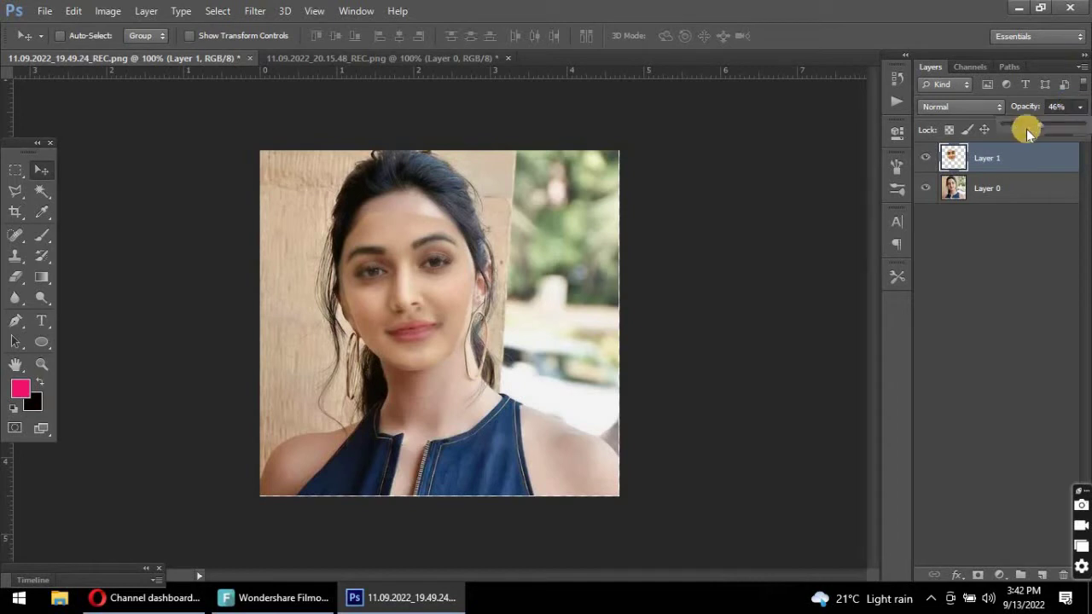
drag(1042, 126, 1087, 127)
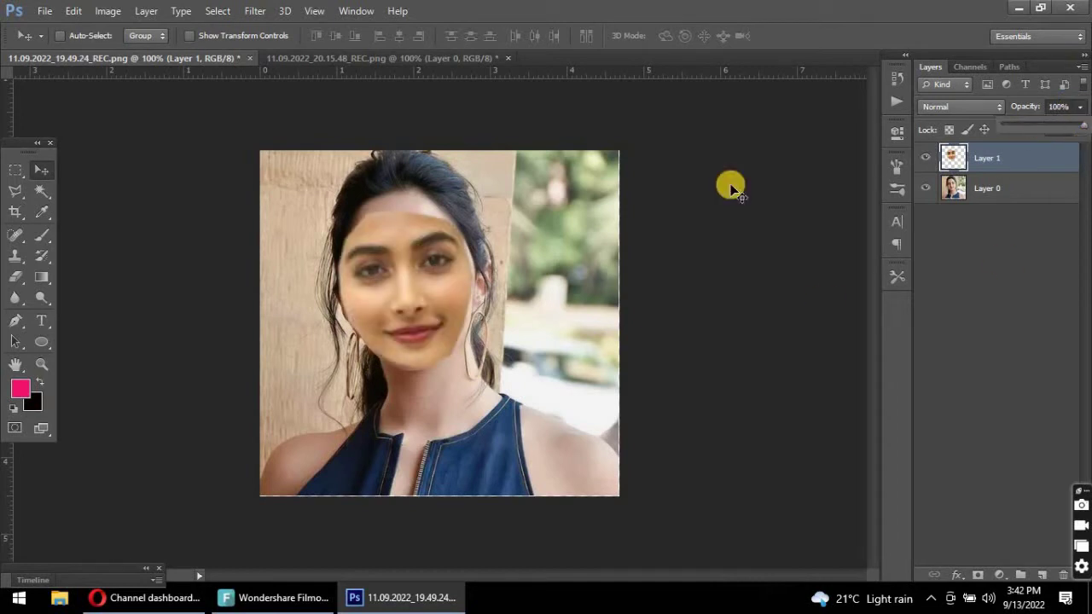
click(1003, 190)
key(ctrl+j)
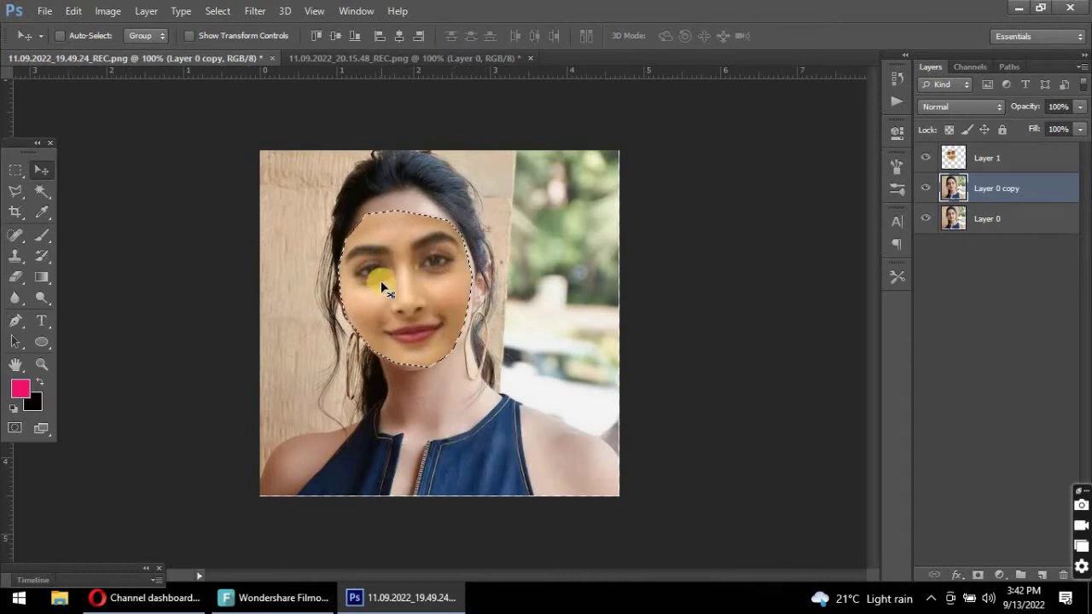
Select the Layer 1 face layer and bring up the Select menu's modify commands.
click(990, 157)
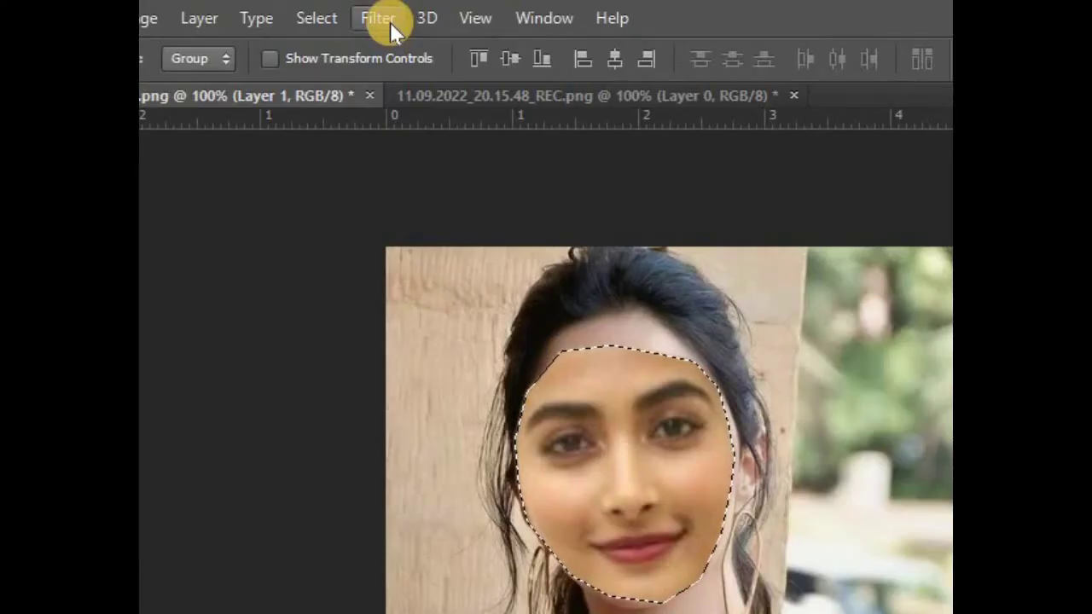
click(262, 17)
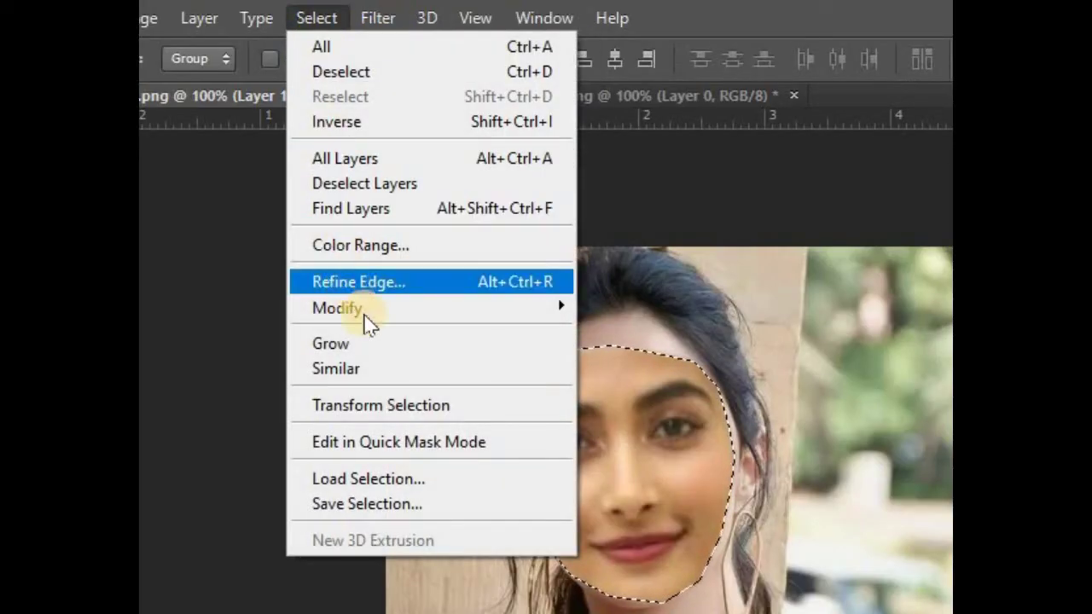
mouse_move(426, 308)
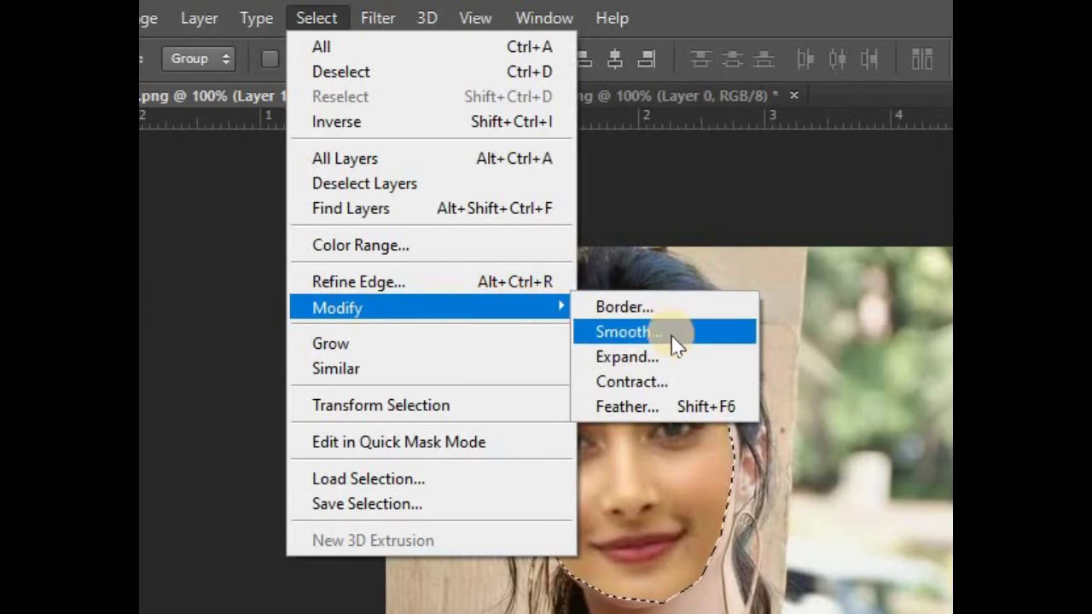
Contract the face selection by 25 pixels and make Layer 0 copy the active layer.
click(681, 386)
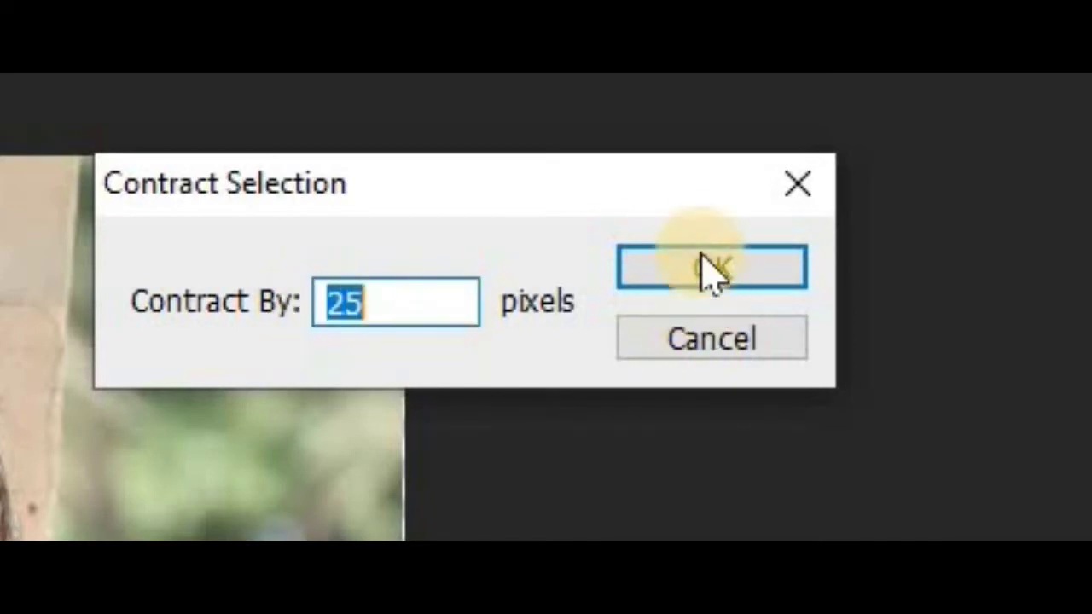
click(713, 267)
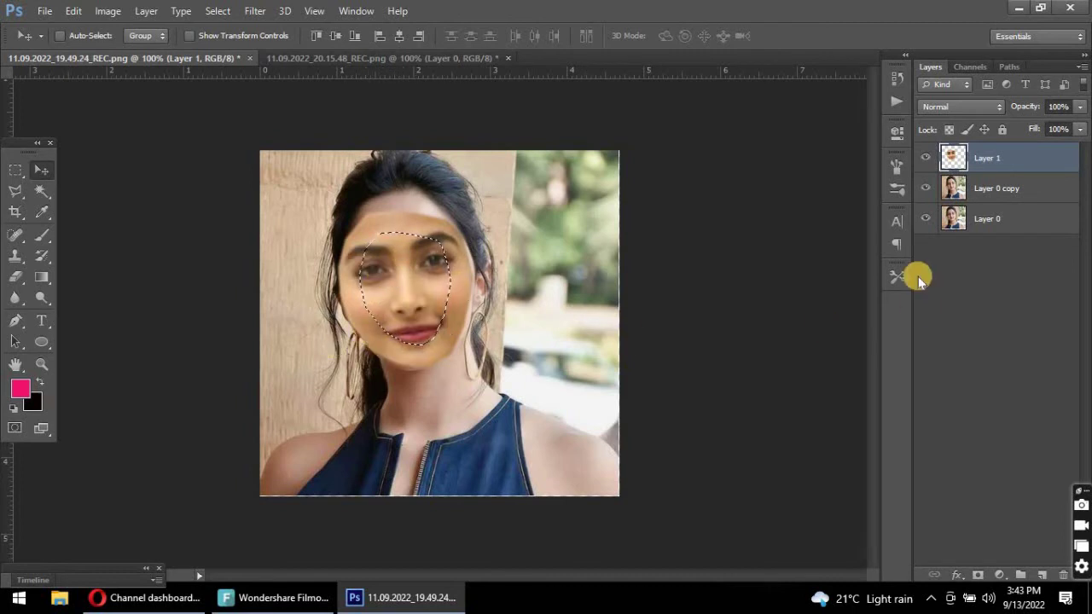
click(1038, 193)
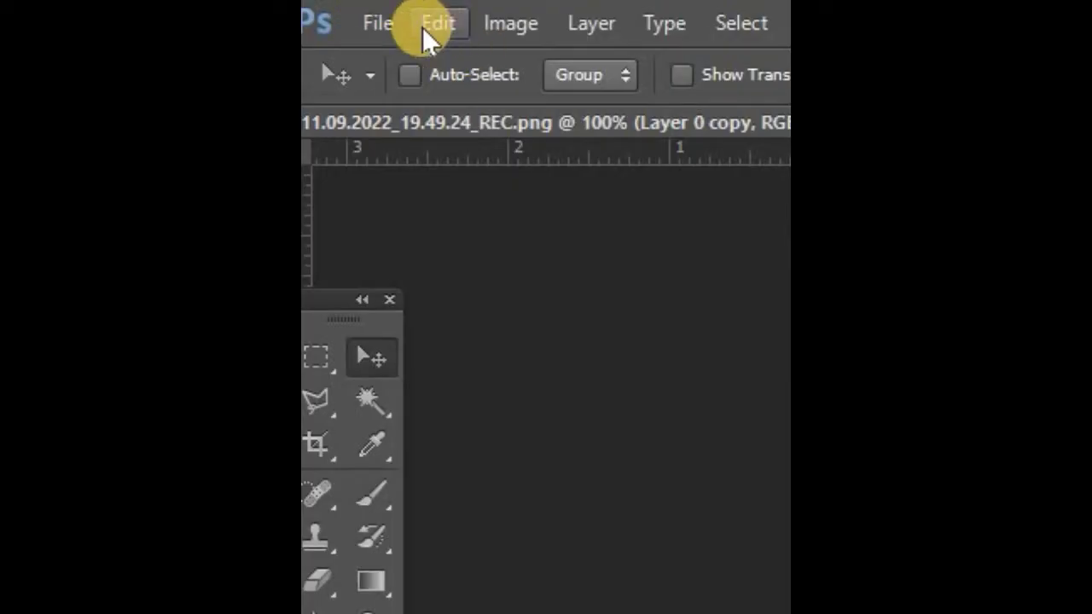
click(422, 28)
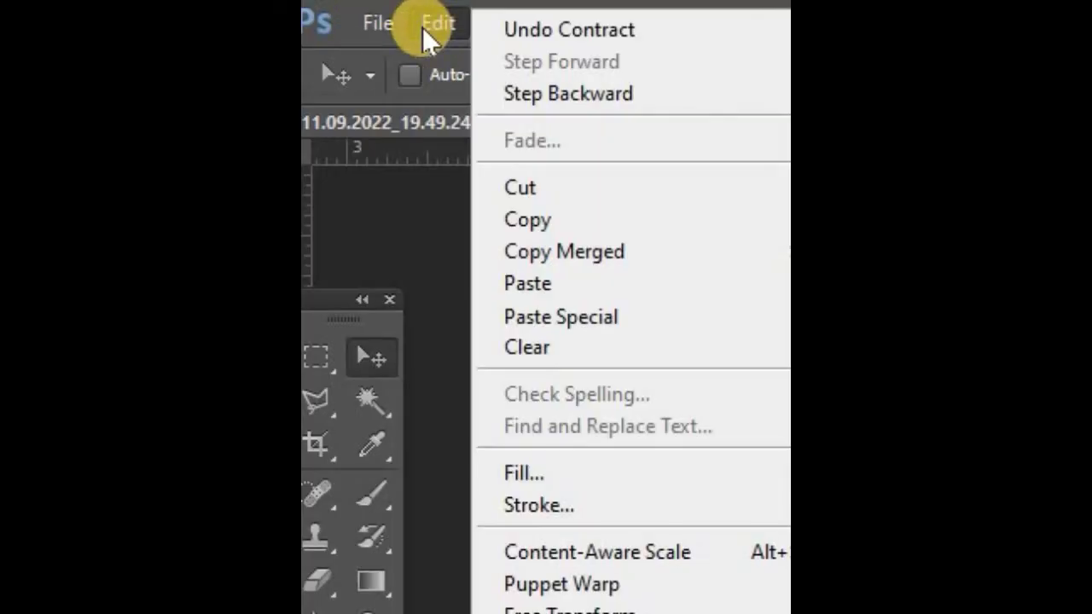
Cut the contracted face area out of Layer 0 copy, verify it, then add Layer 1 to the selection.
click(580, 181)
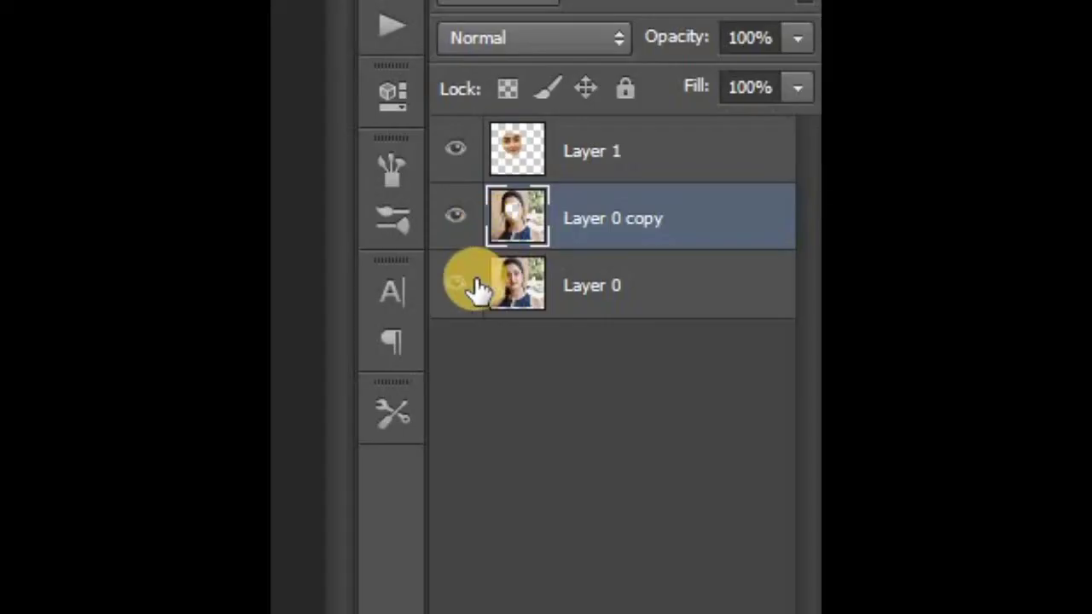
click(451, 217)
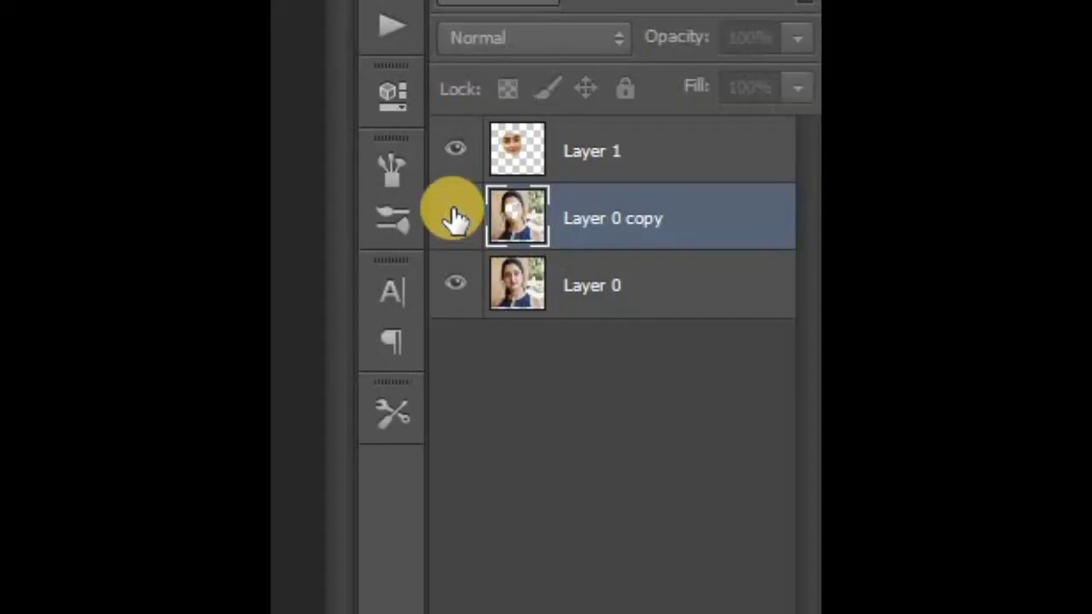
click(451, 217)
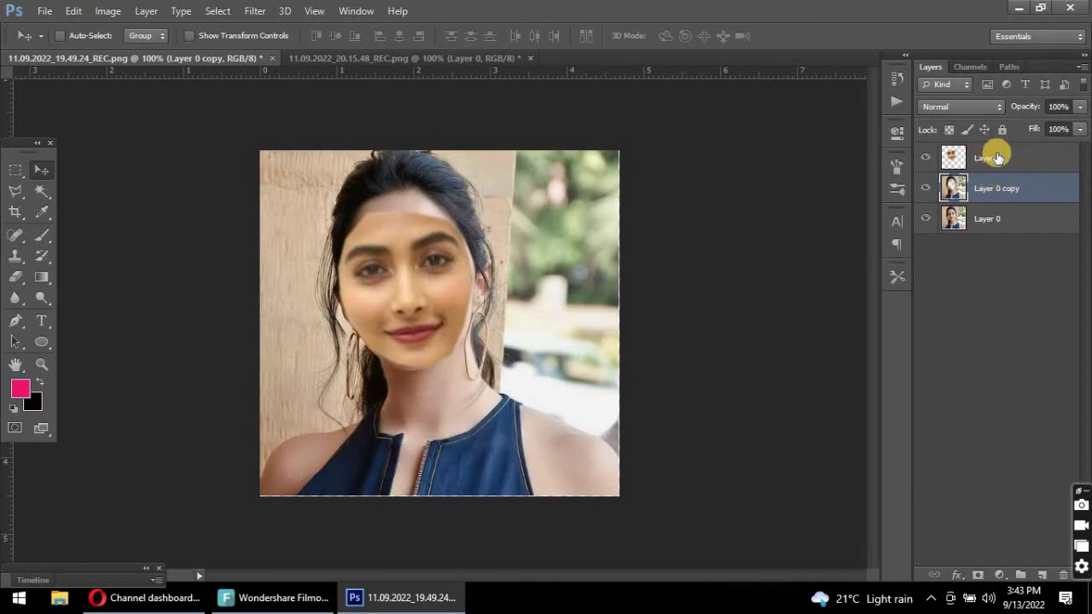
shift+click(996, 157)
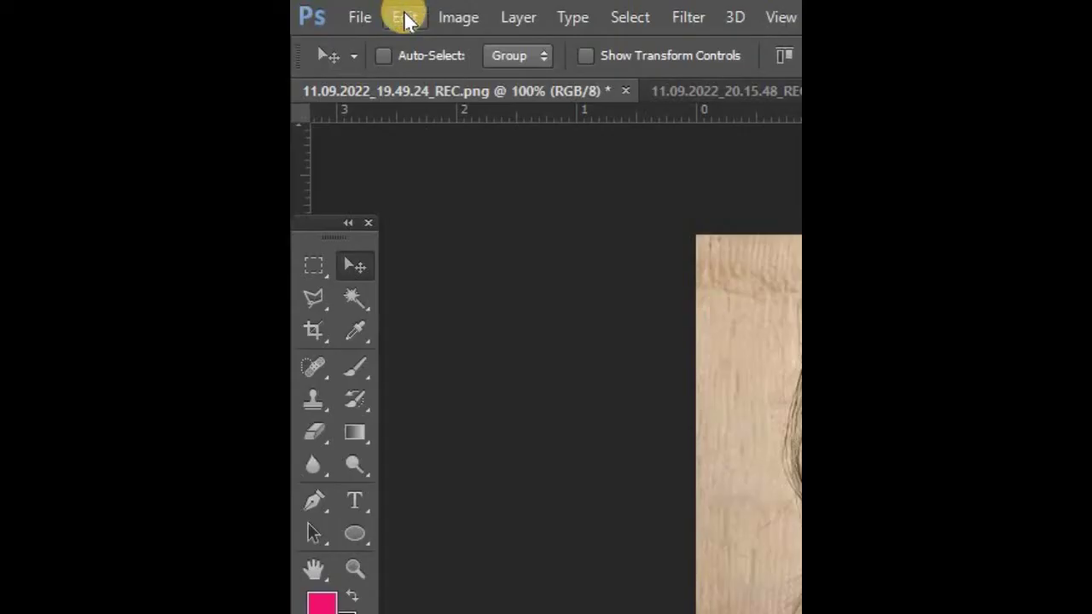
Auto-blend Layer 1 and Layer 0 copy as Panorama with Seamless Tones and Colors.
click(405, 17)
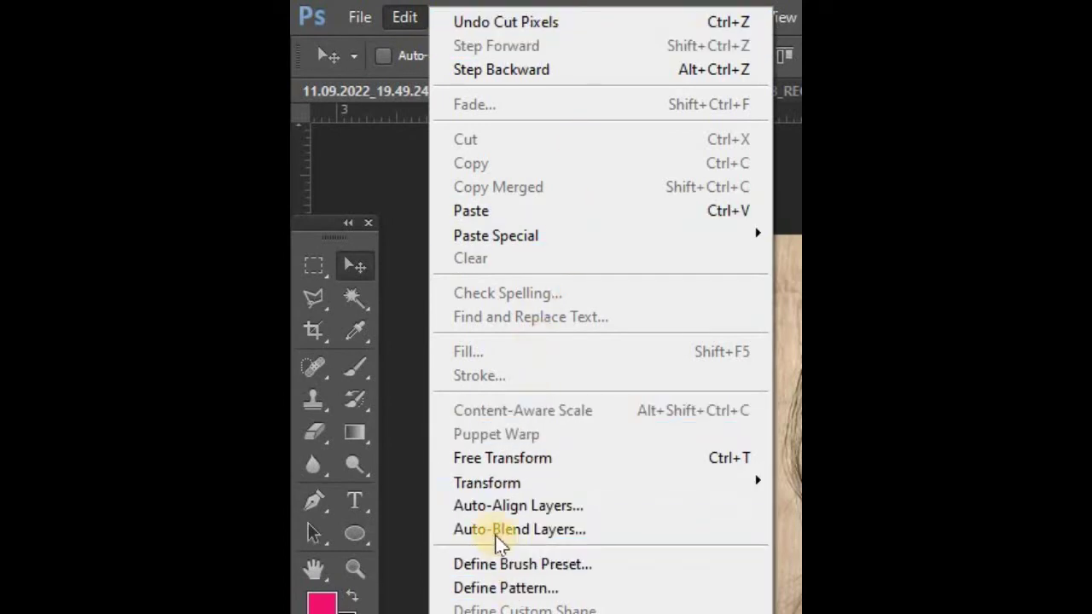
click(544, 531)
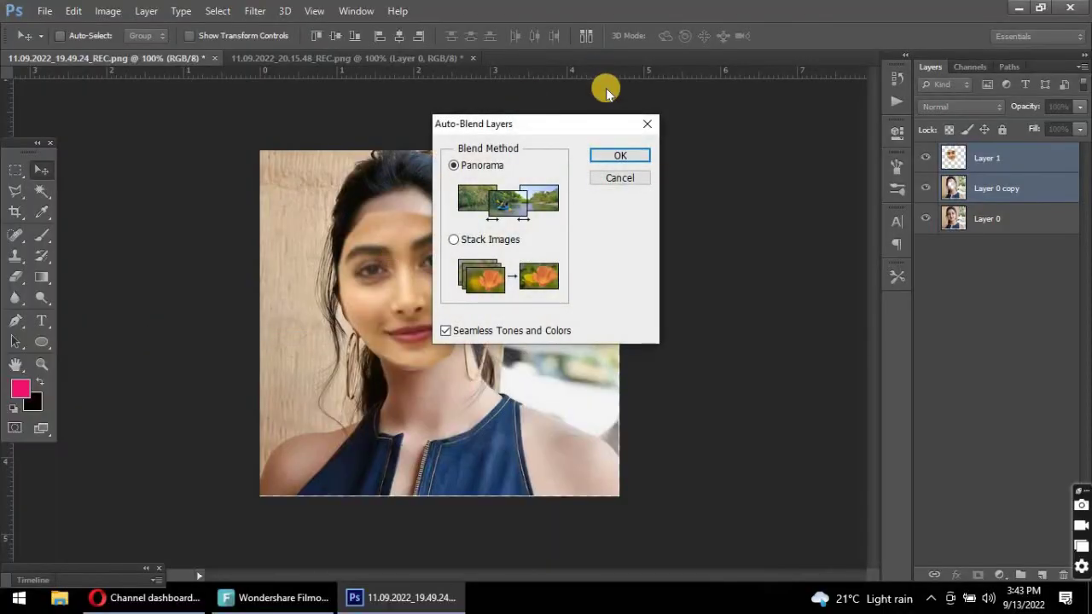
drag(543, 130, 679, 123)
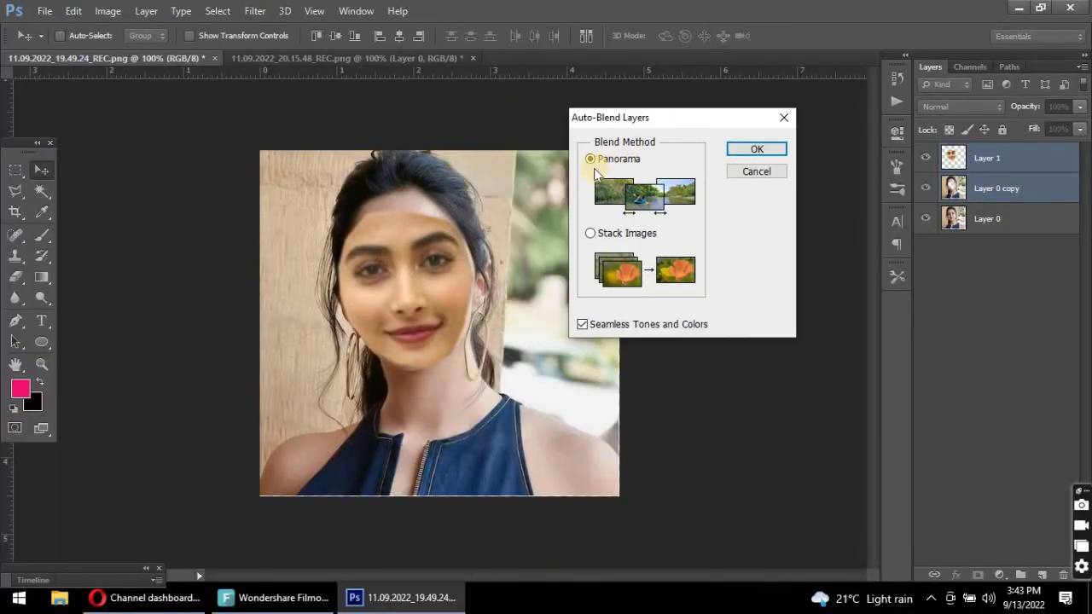
click(744, 155)
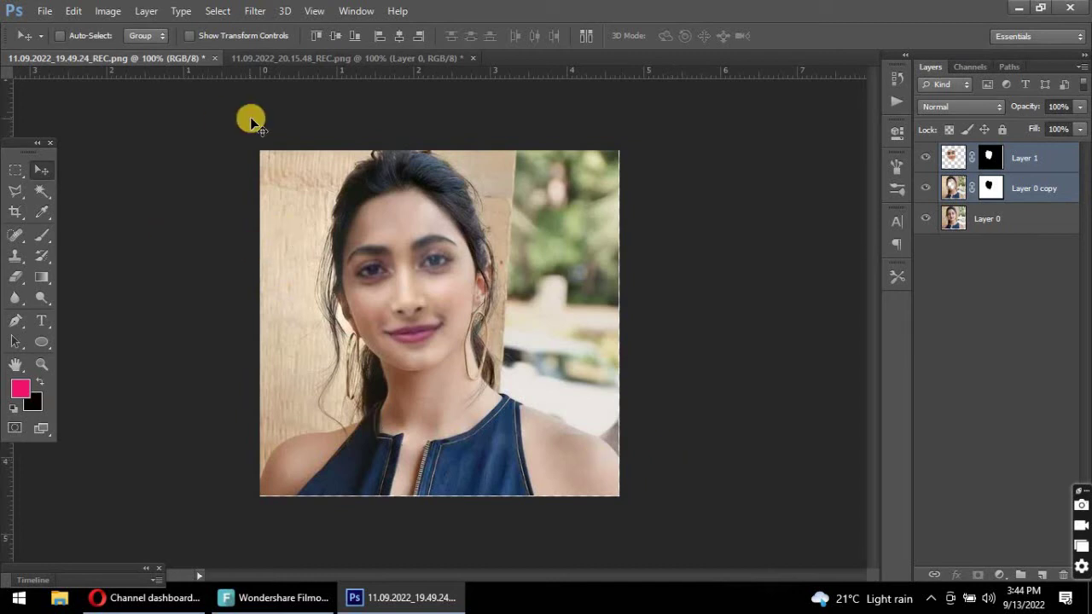
click(346, 57)
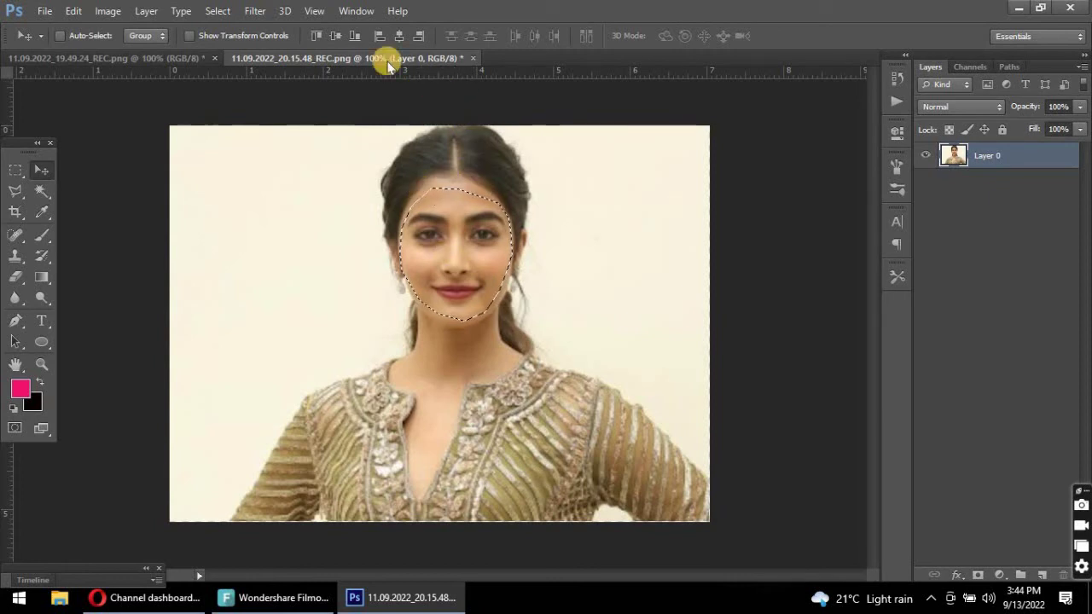
click(177, 55)
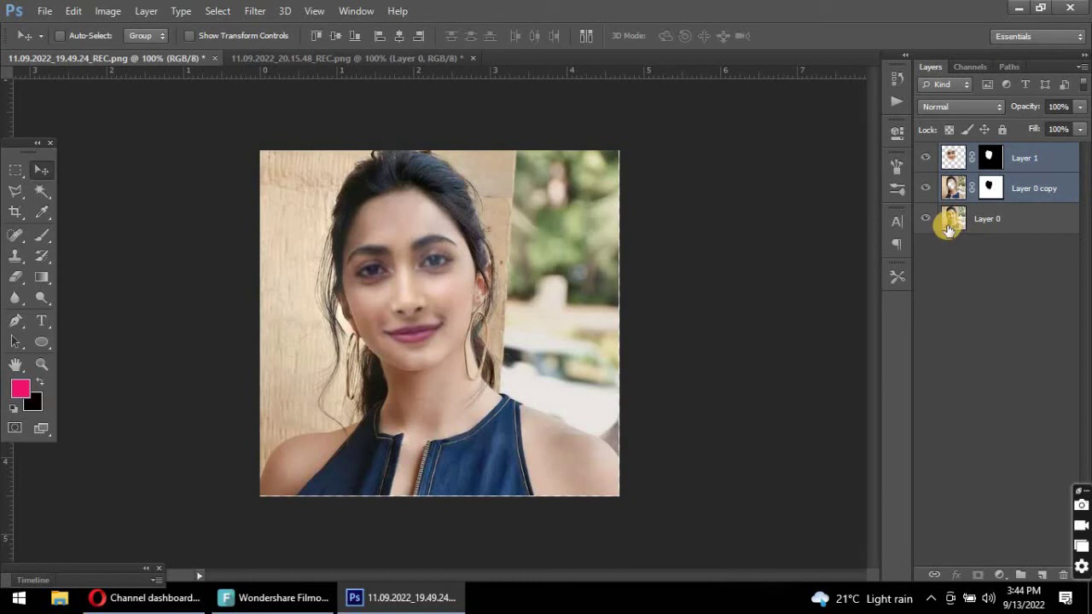
click(927, 188)
click(927, 189)
click(925, 157)
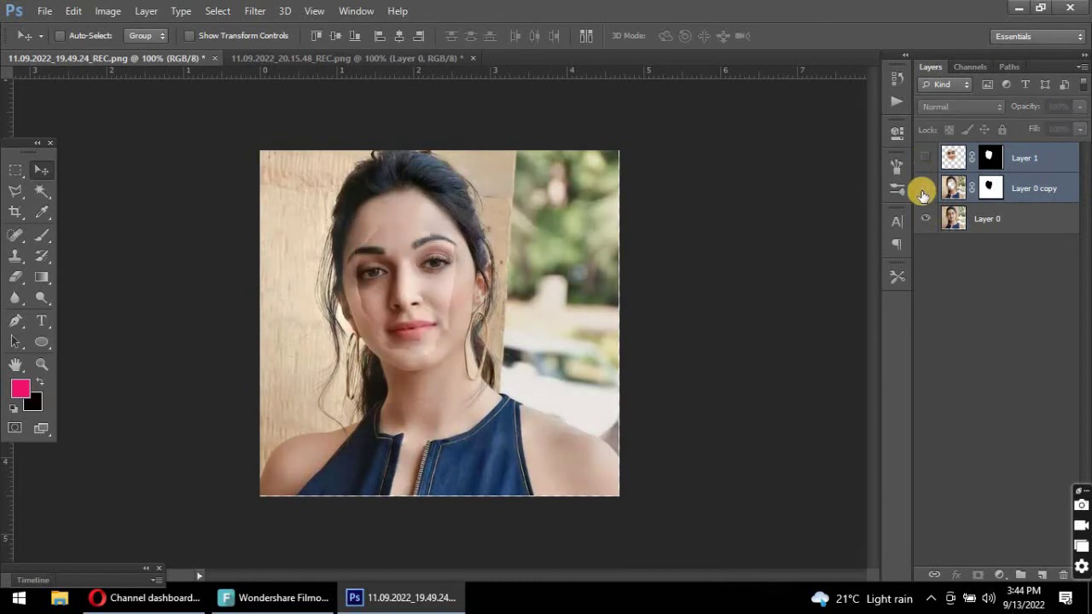
click(925, 189)
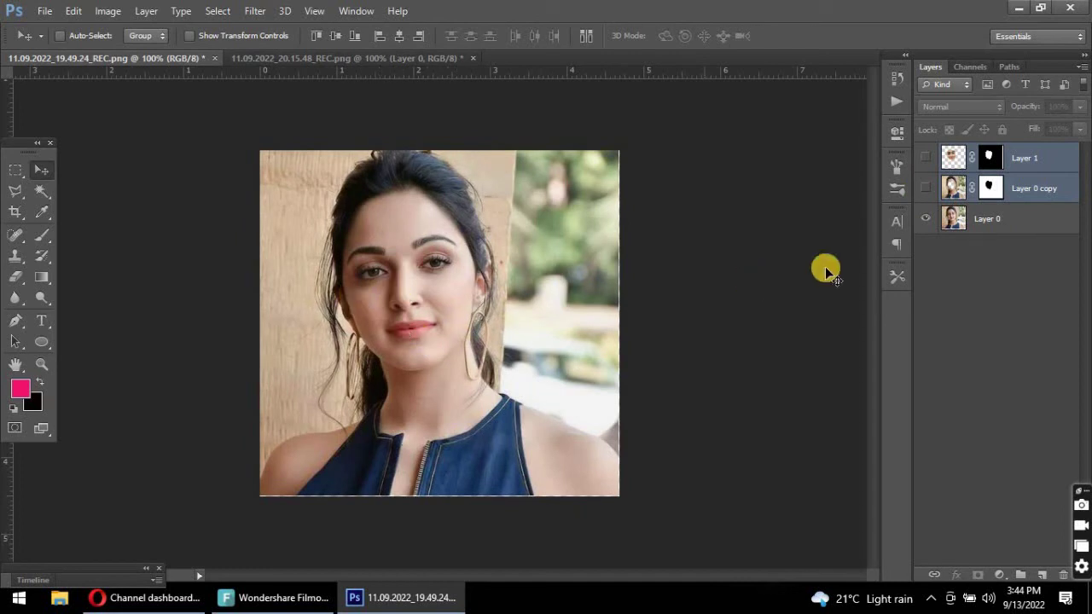
click(926, 189)
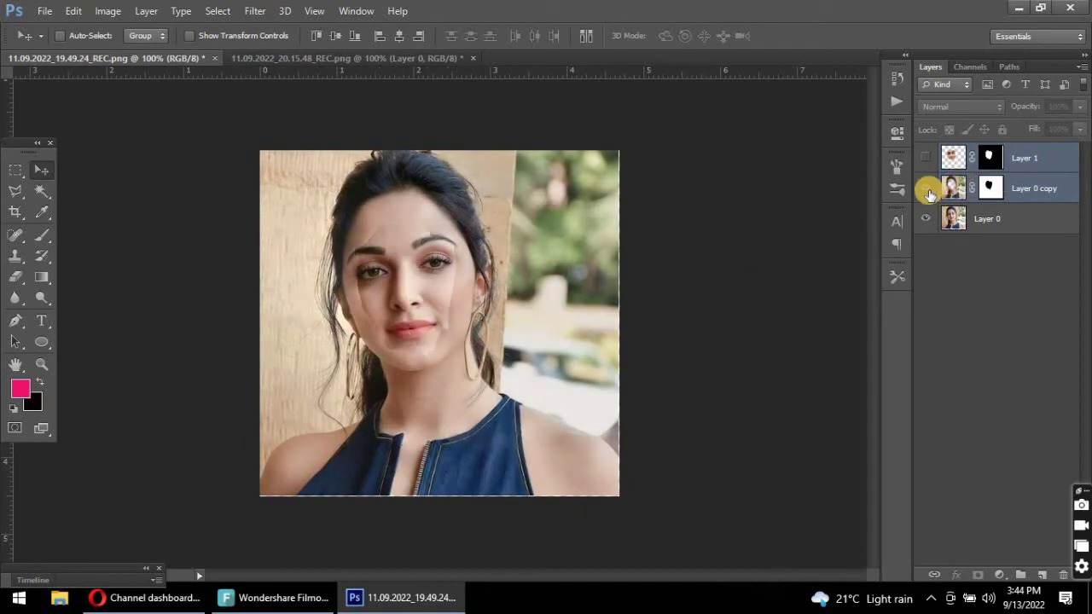
click(928, 159)
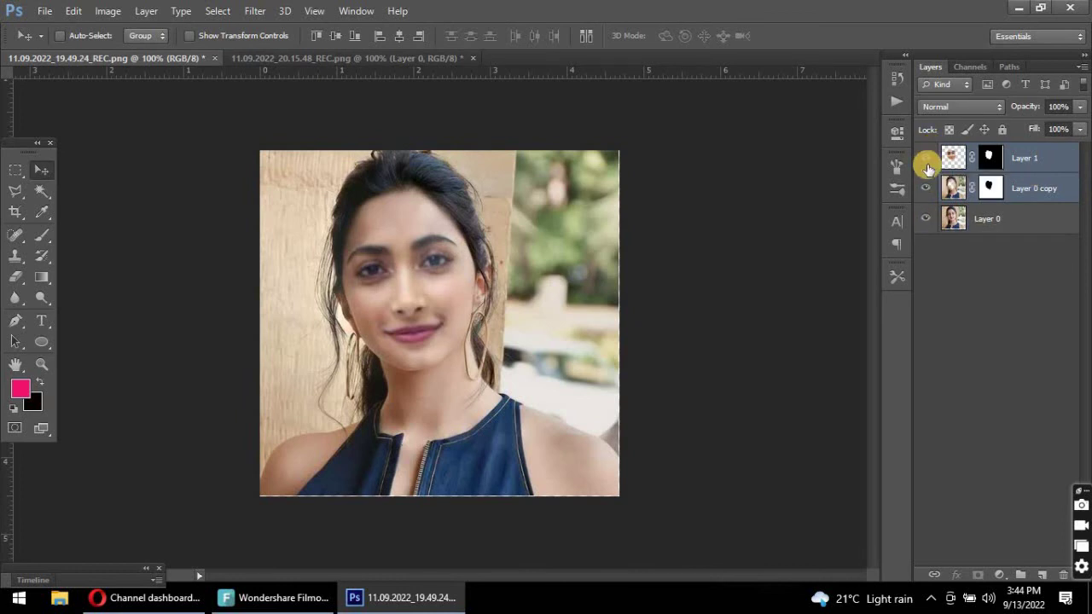
drag(928, 162, 926, 186)
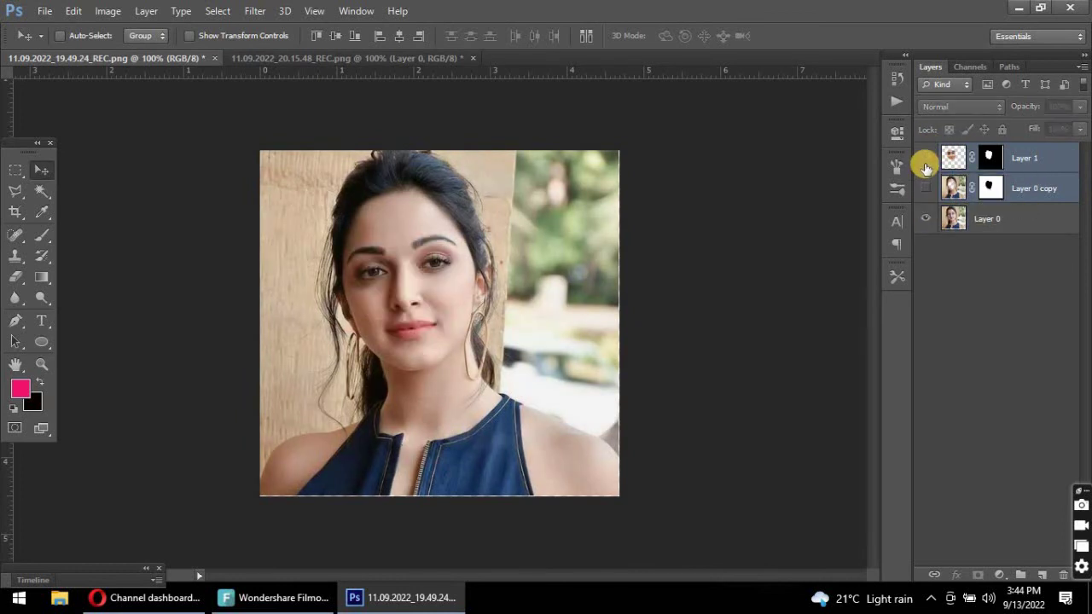
click(927, 160)
click(926, 188)
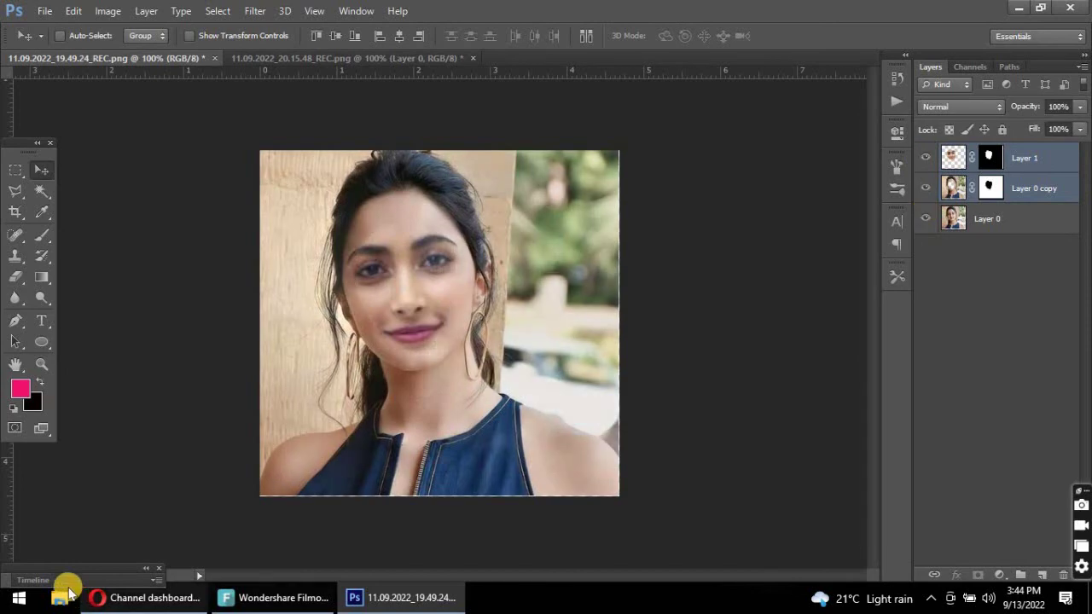